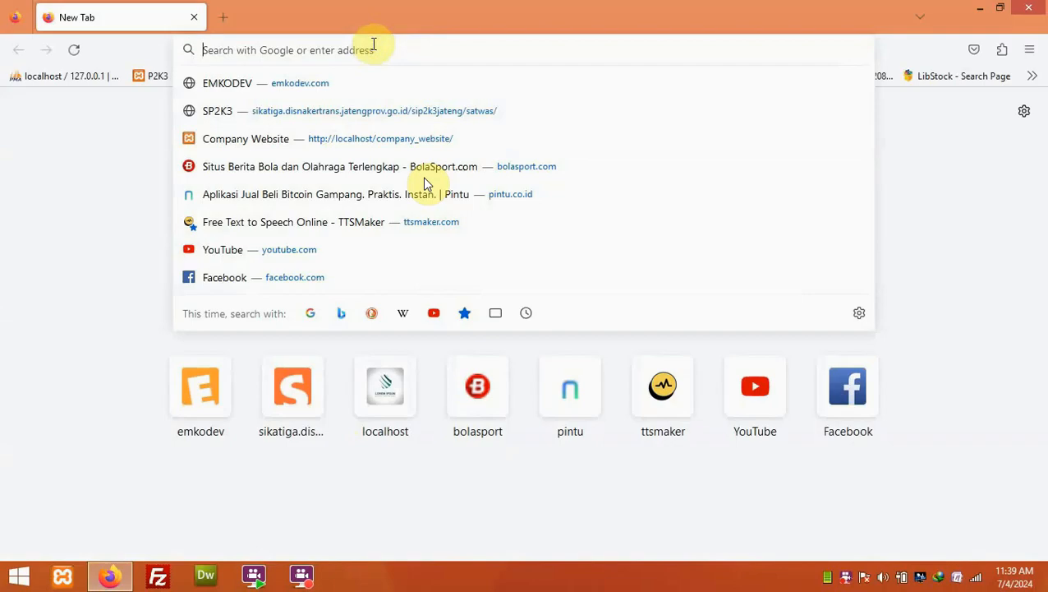
- Load sikatiga.disnakertrans.jatengprov.go.id/sip2k3jateng/ and open the DAFTAR account registration page
text(s)
key(Right)
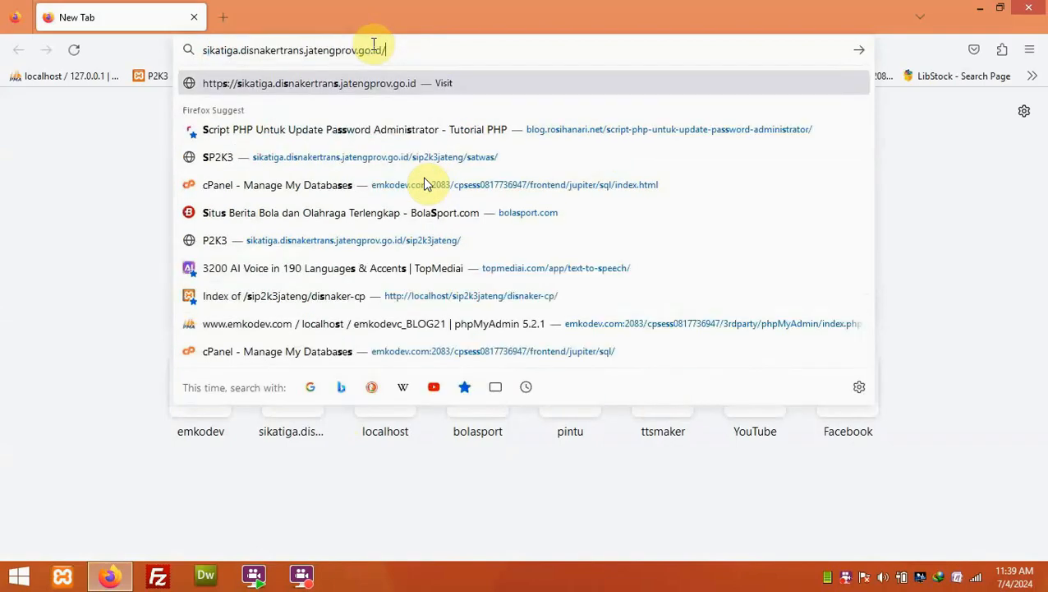
text(sip2k3jateng/)
key(Right)
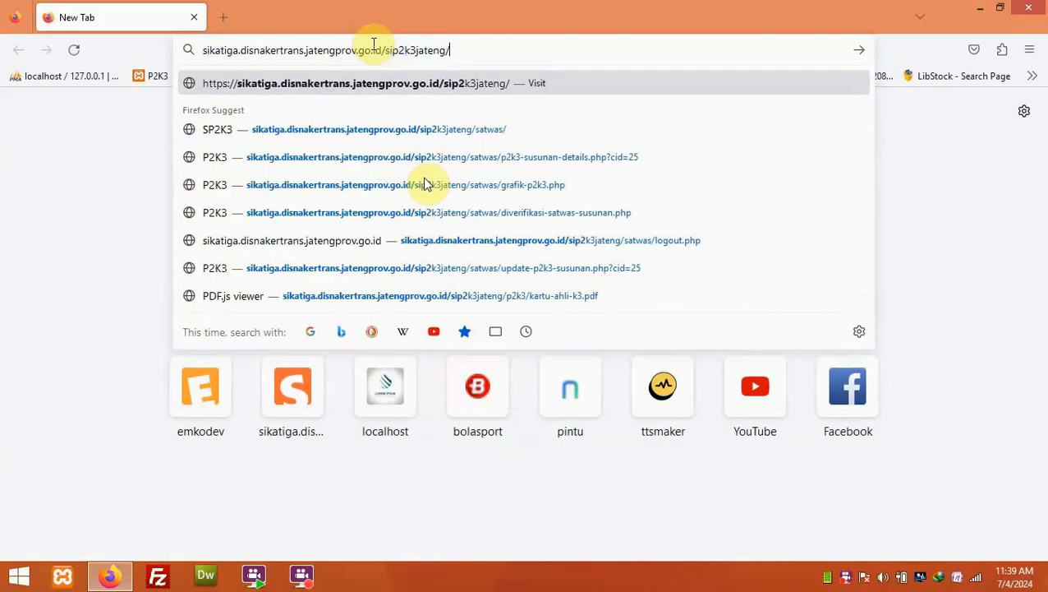
key(Return)
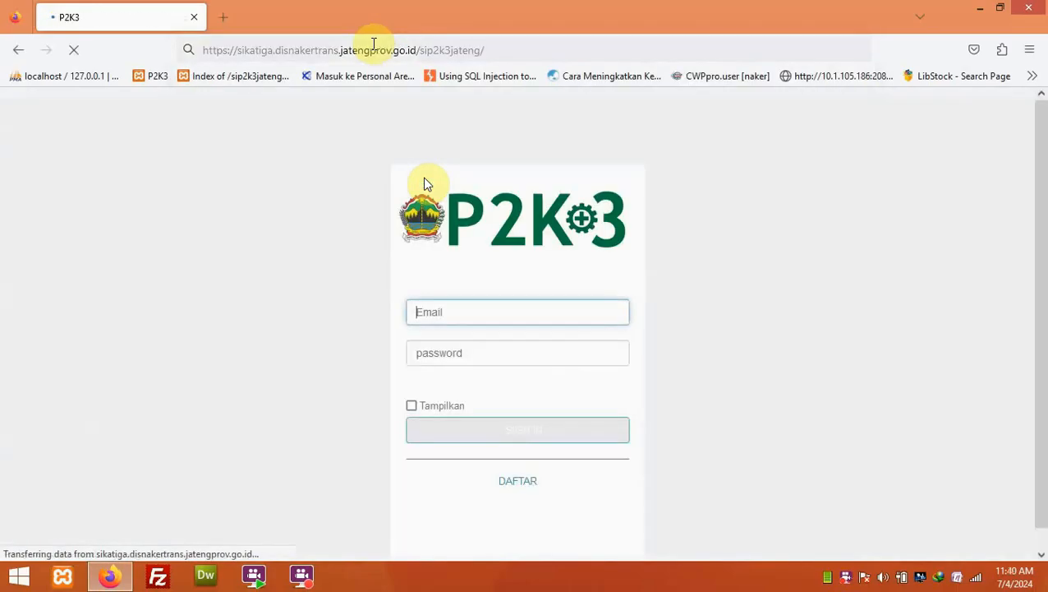
click(694, 203)
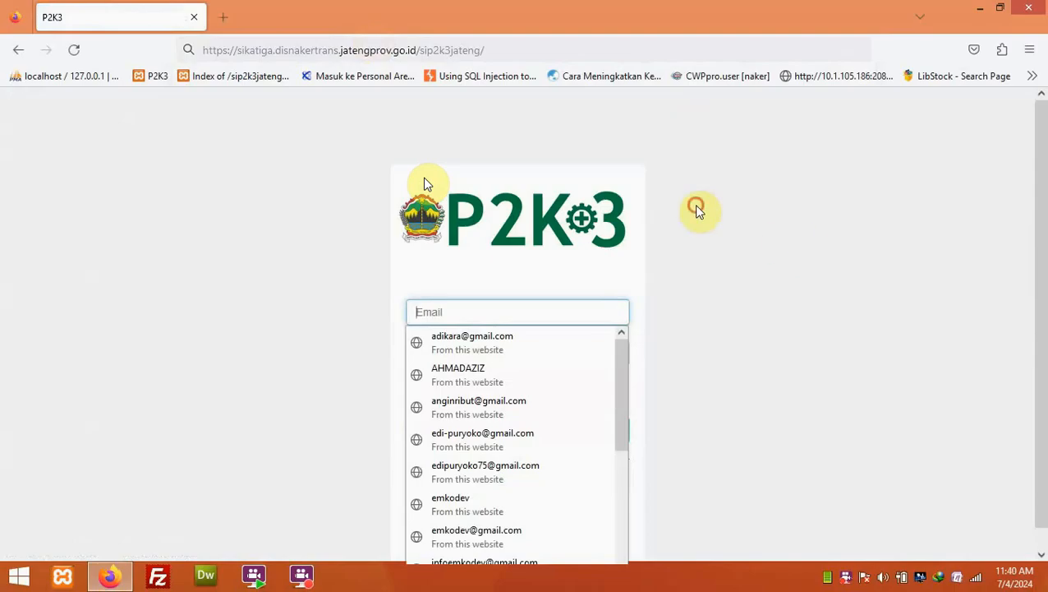
click(523, 477)
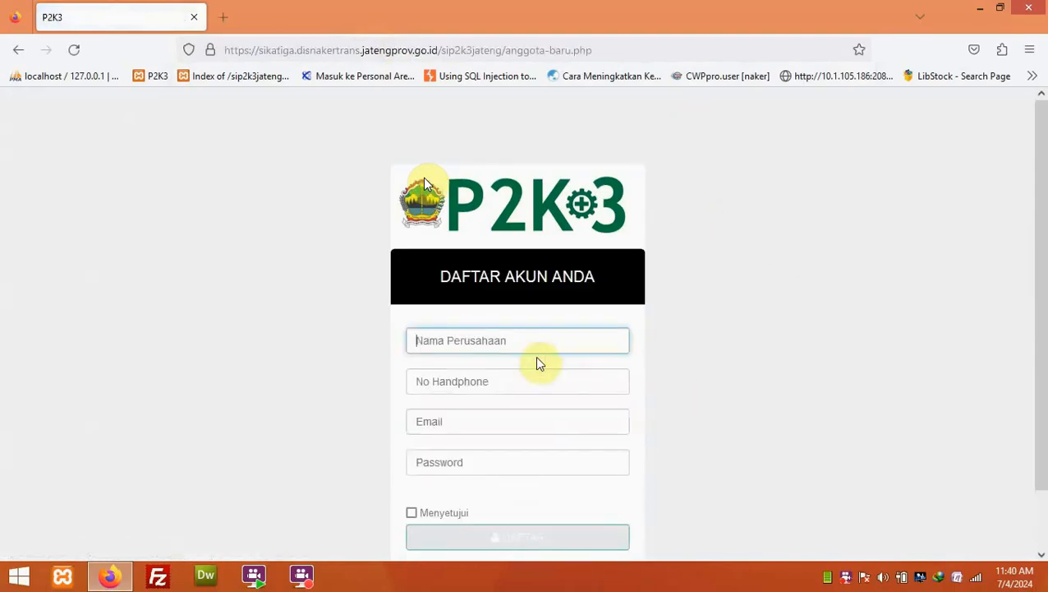
- Enter company name PT Hartono Makmur, the phone number, email and password in the signup form
click(535, 344)
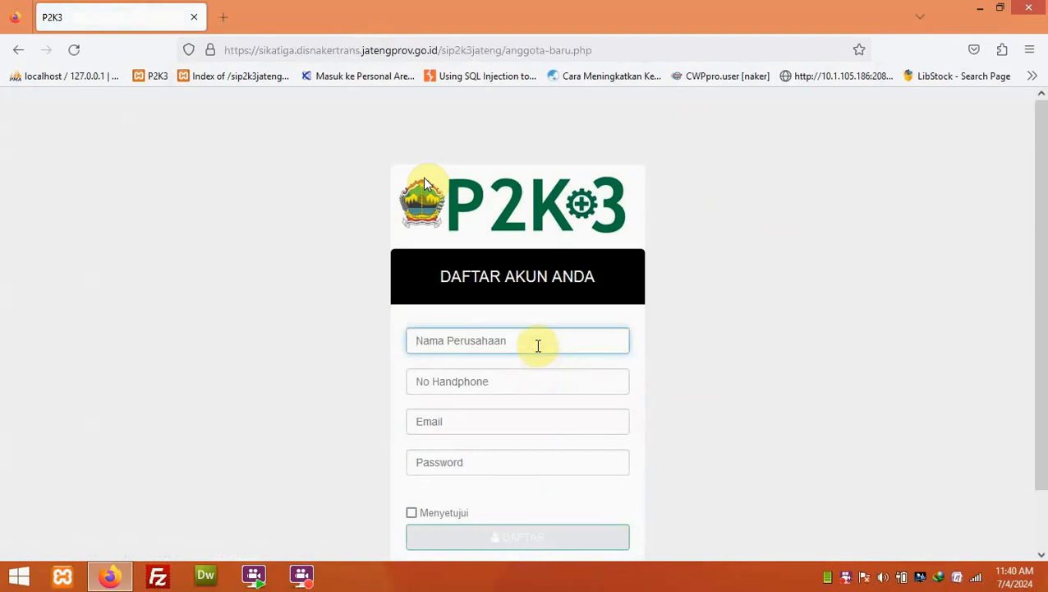
text(PT Ha)
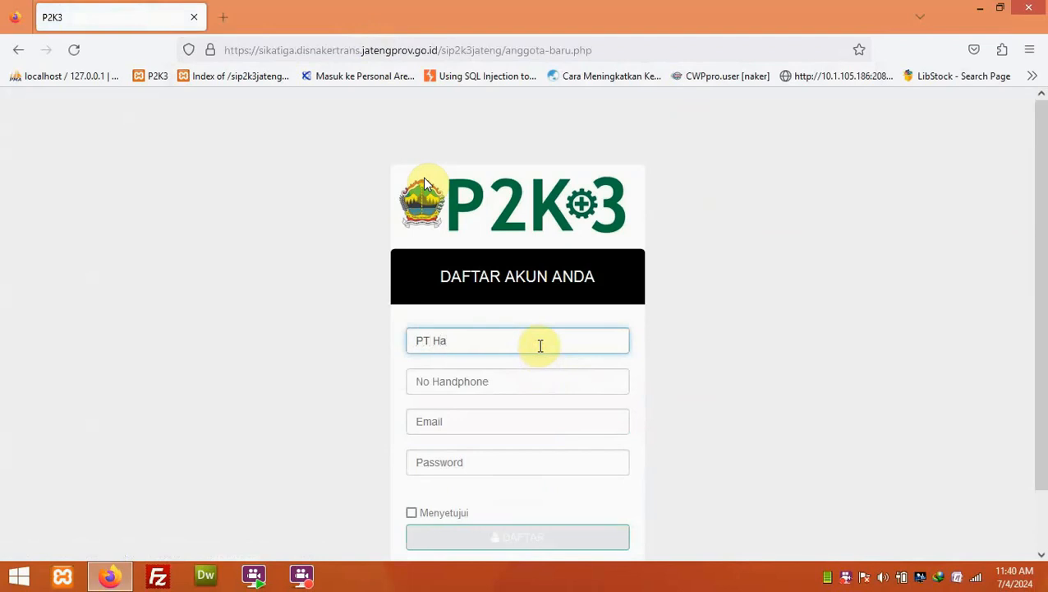
text(rtono Makmur)
key(Tab)
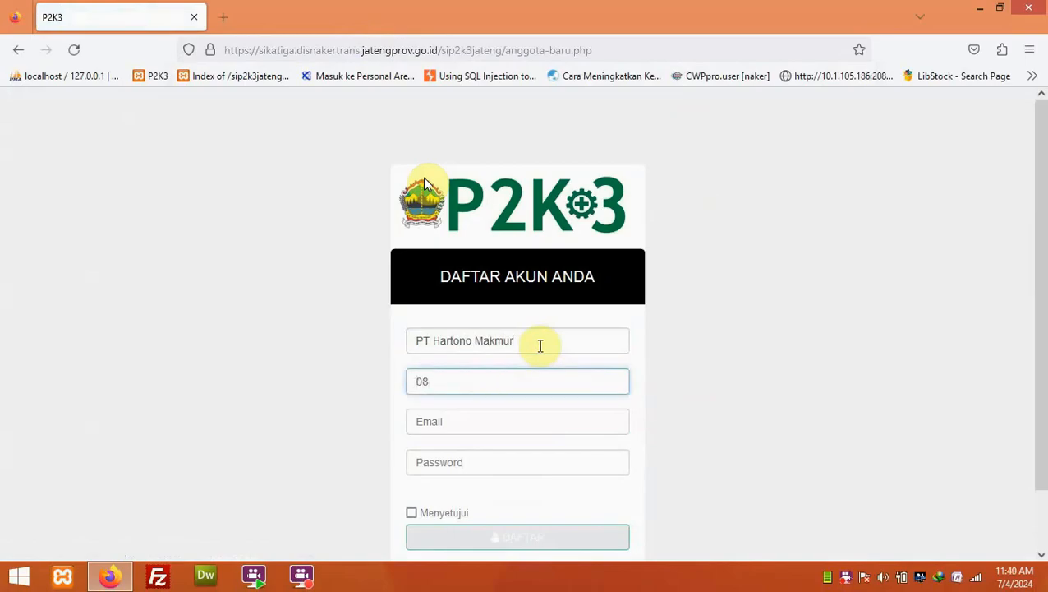
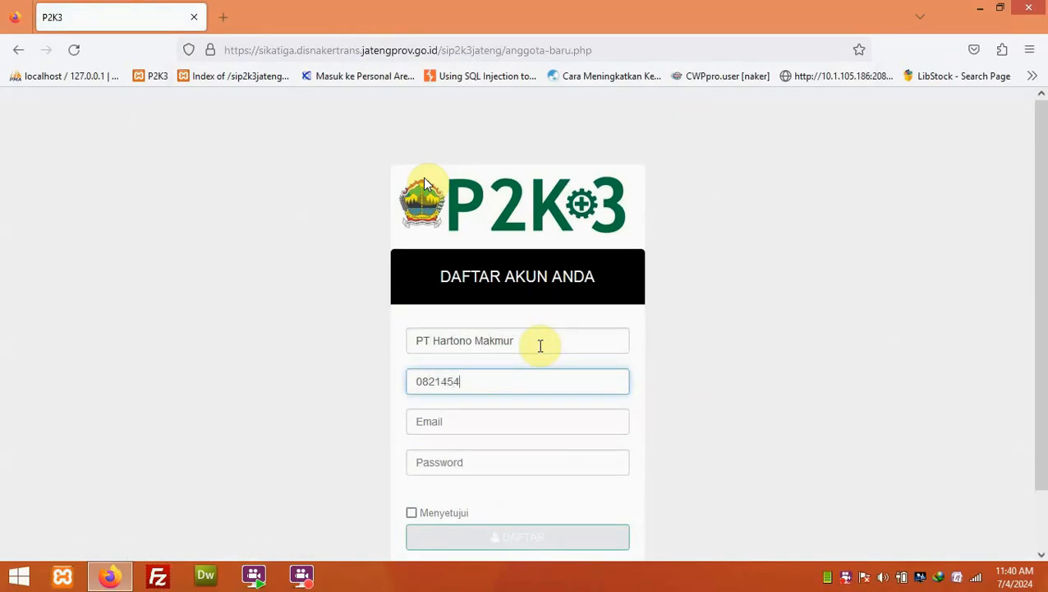
key(Tab)
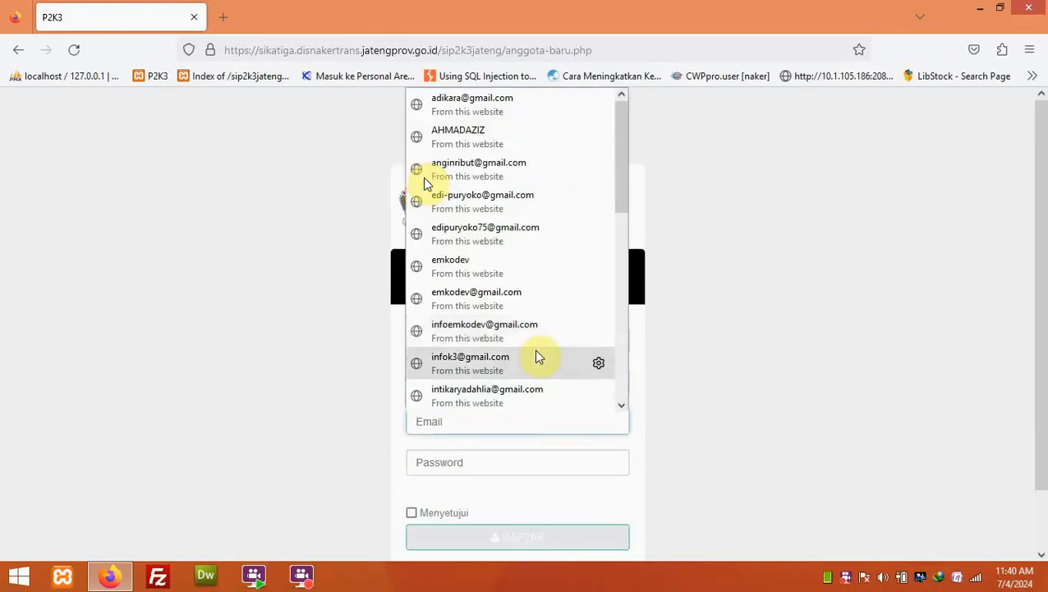
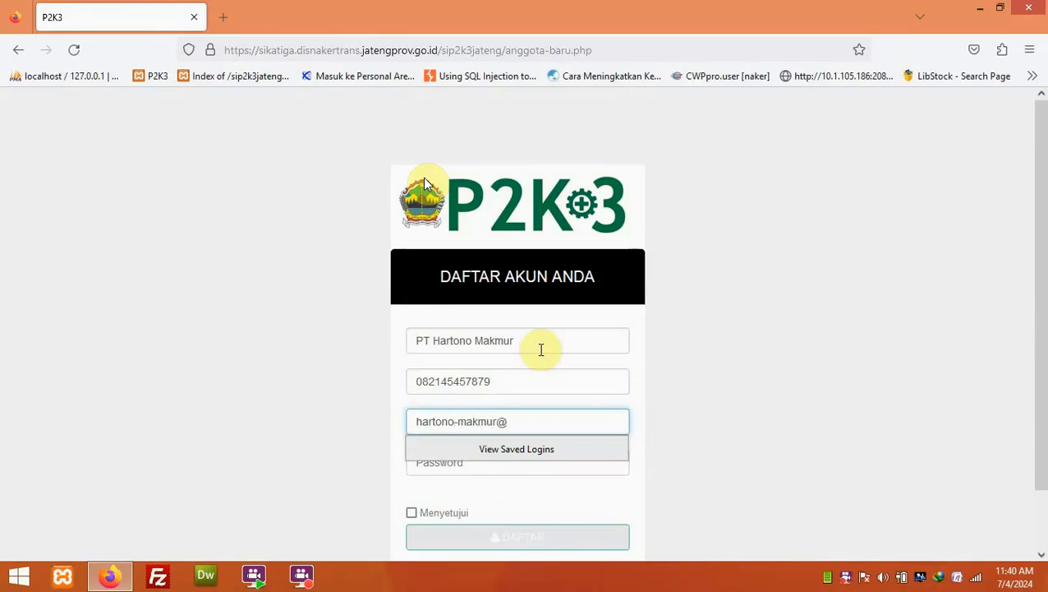
key(Tab)
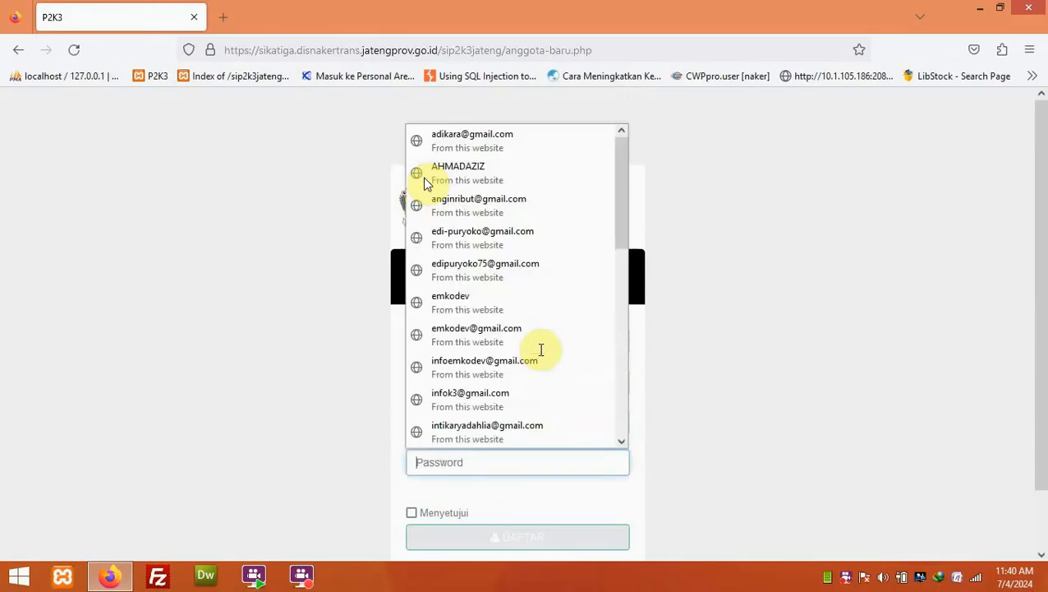
text(123456)
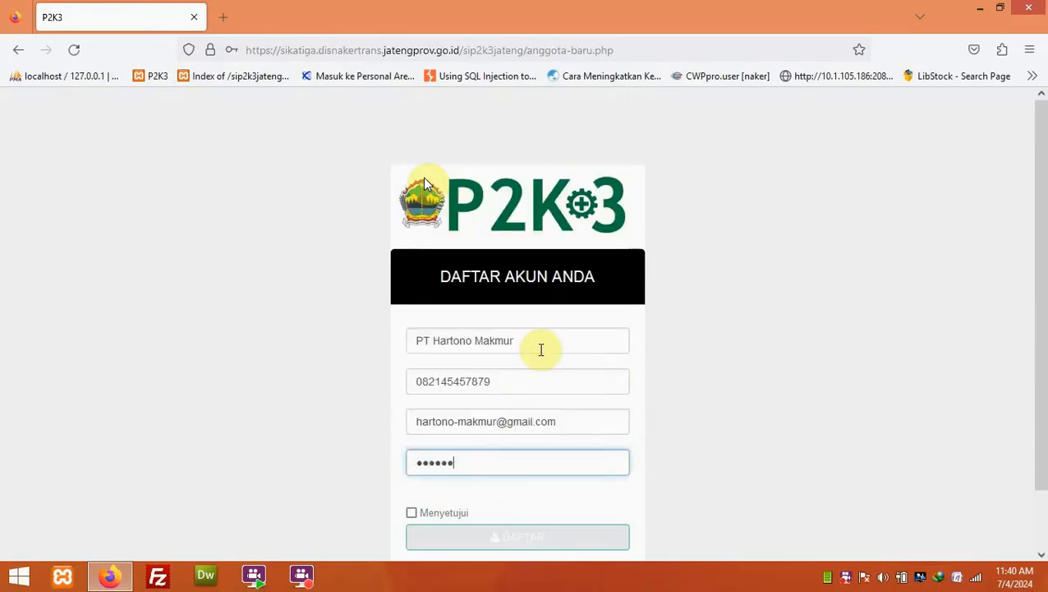
- Agree to the terms, submit the registration, and decline saving the login in Firefox
scroll(530, 374, down, 1)
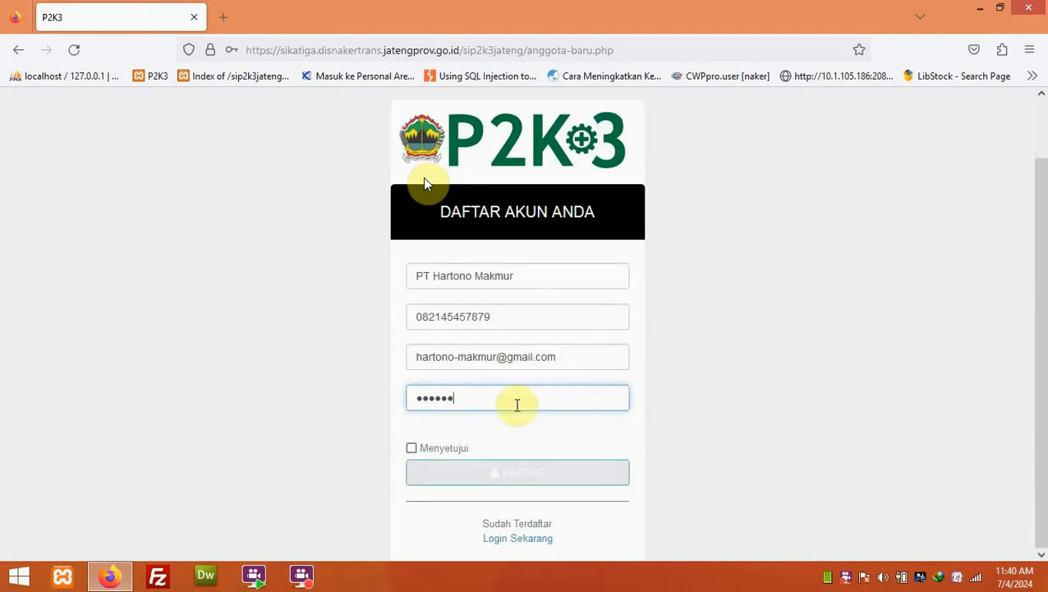
click(426, 446)
click(519, 475)
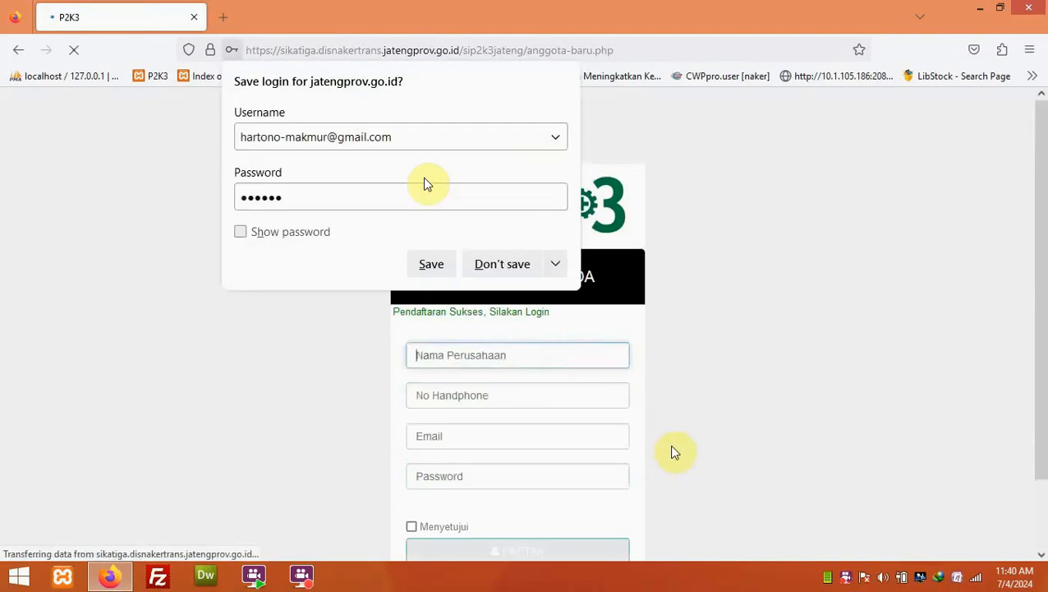
click(509, 265)
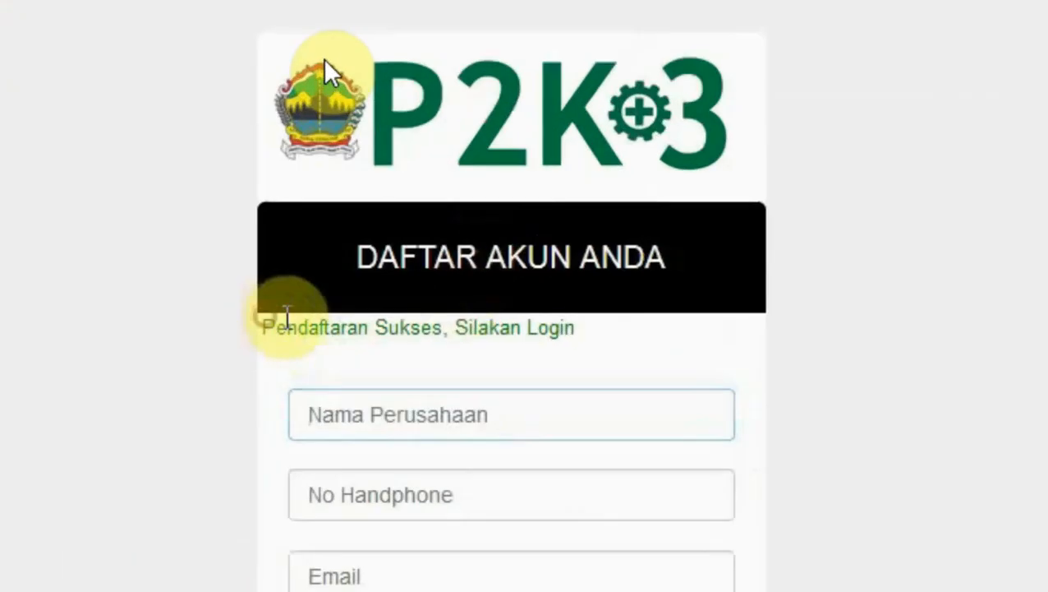
drag(354, 316, 595, 330)
click(589, 329)
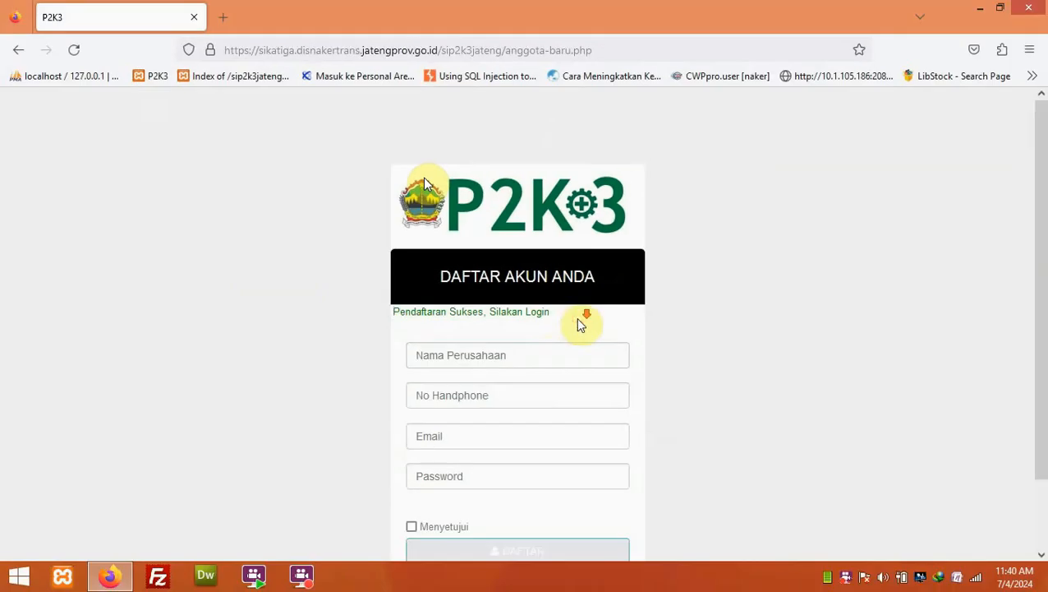
scroll(589, 328, down, 2)
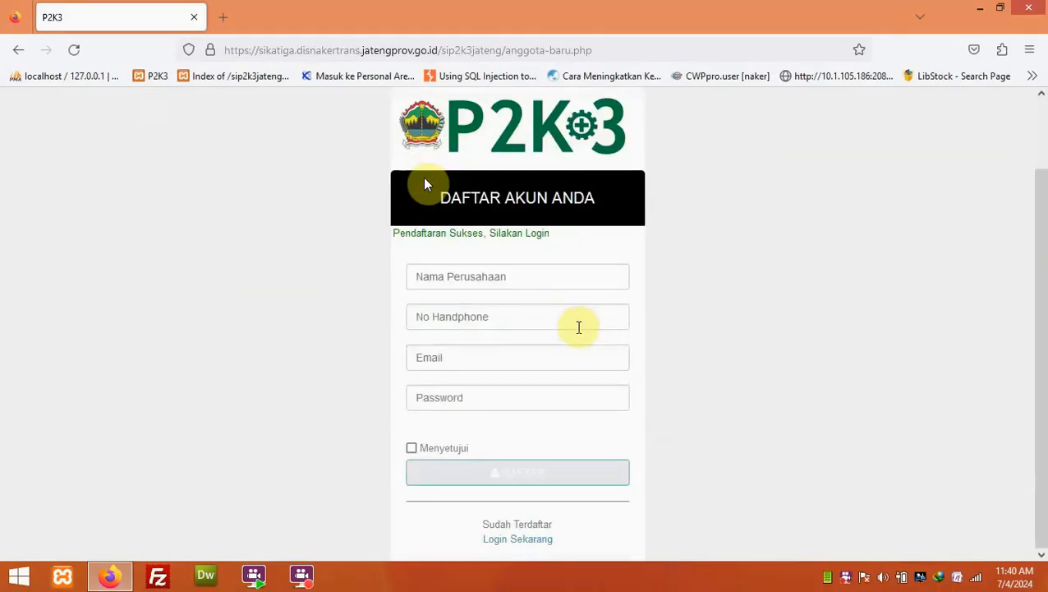
- Sign in with the new PT Hartono Makmur account's email and password
click(512, 539)
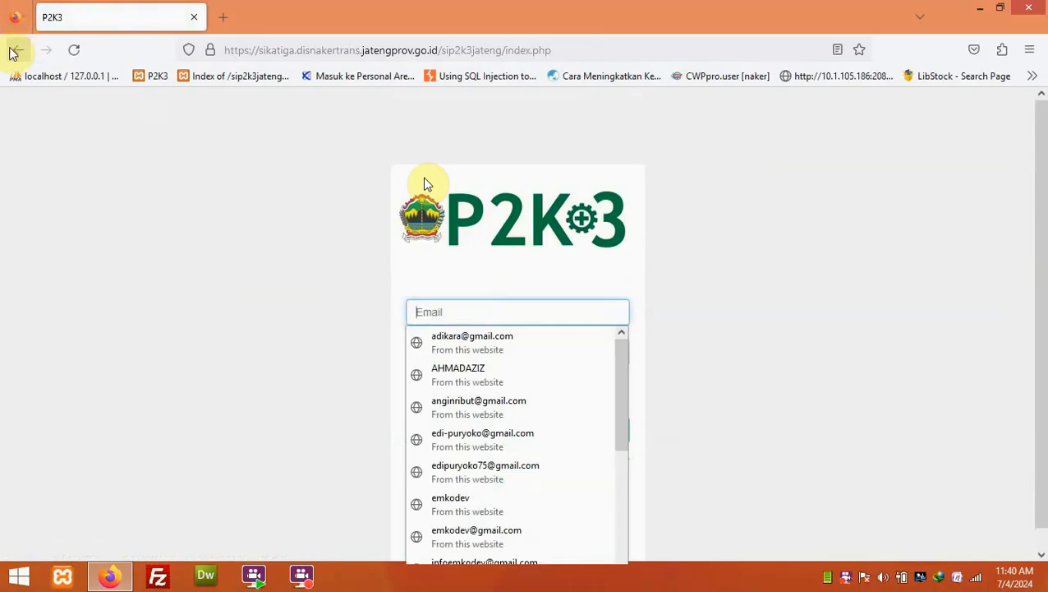
click(515, 313)
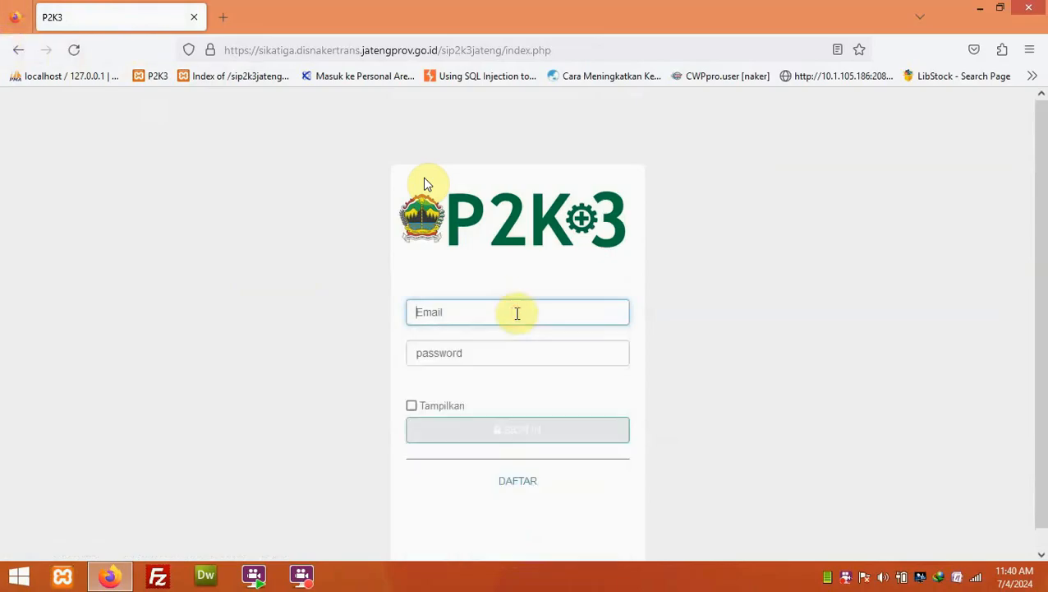
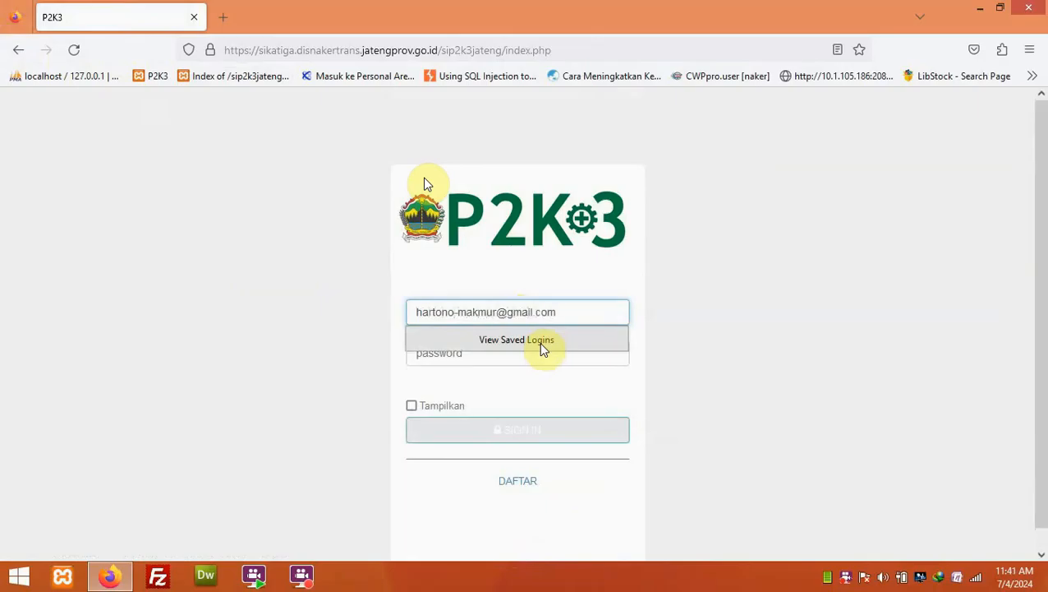
key(Tab)
text(••)
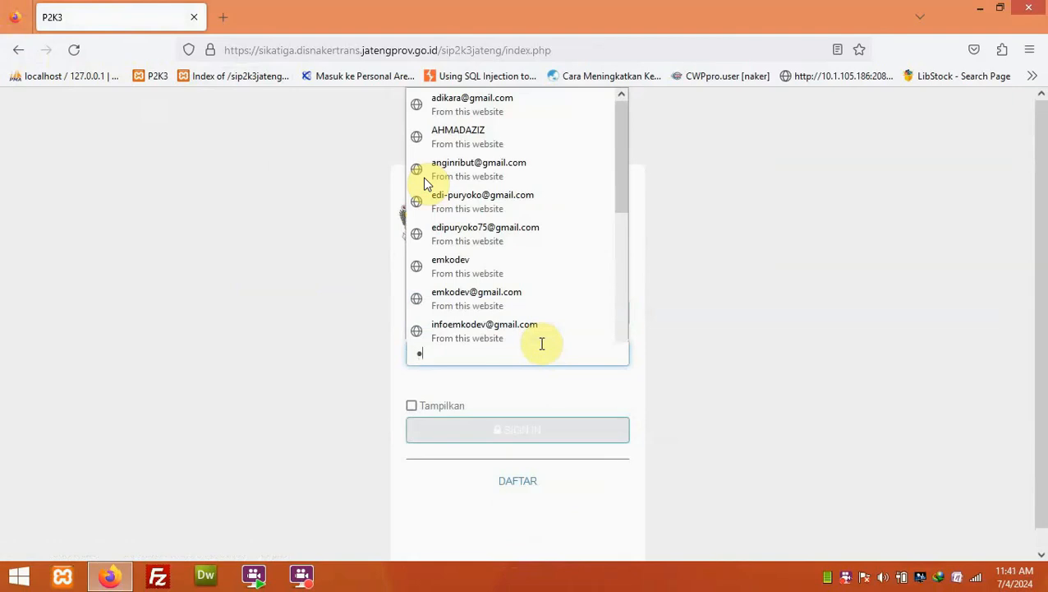
text(••••)
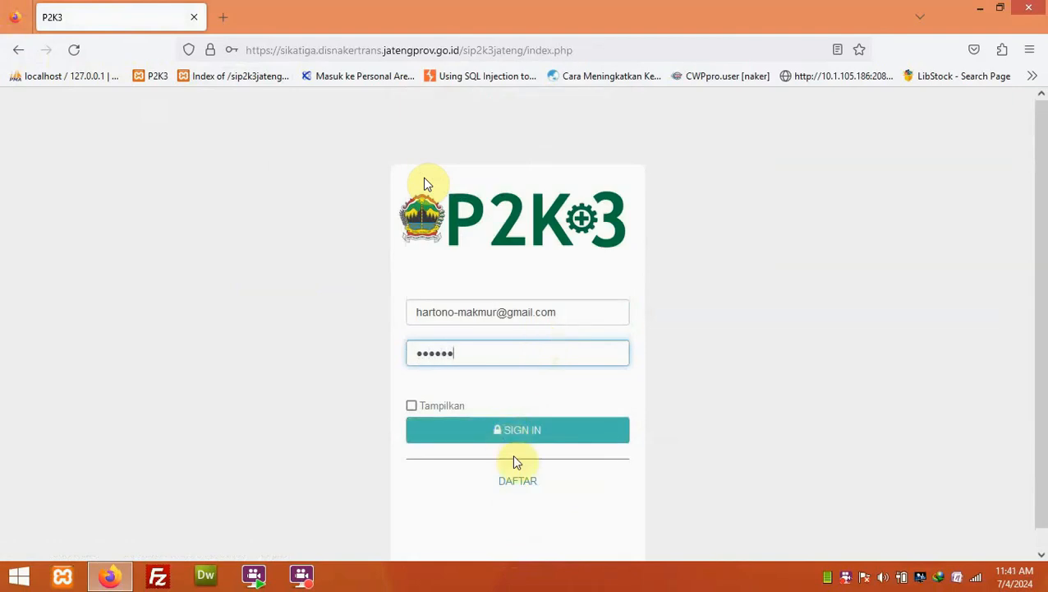
click(521, 433)
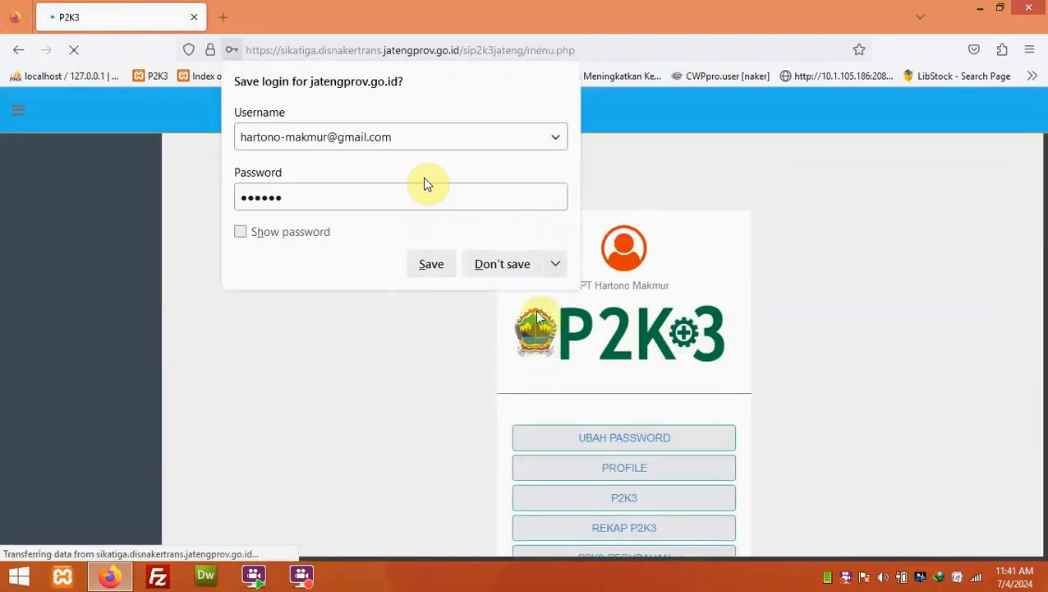
- Enter the company's contact number and street address on the Profil page
click(517, 271)
click(556, 403)
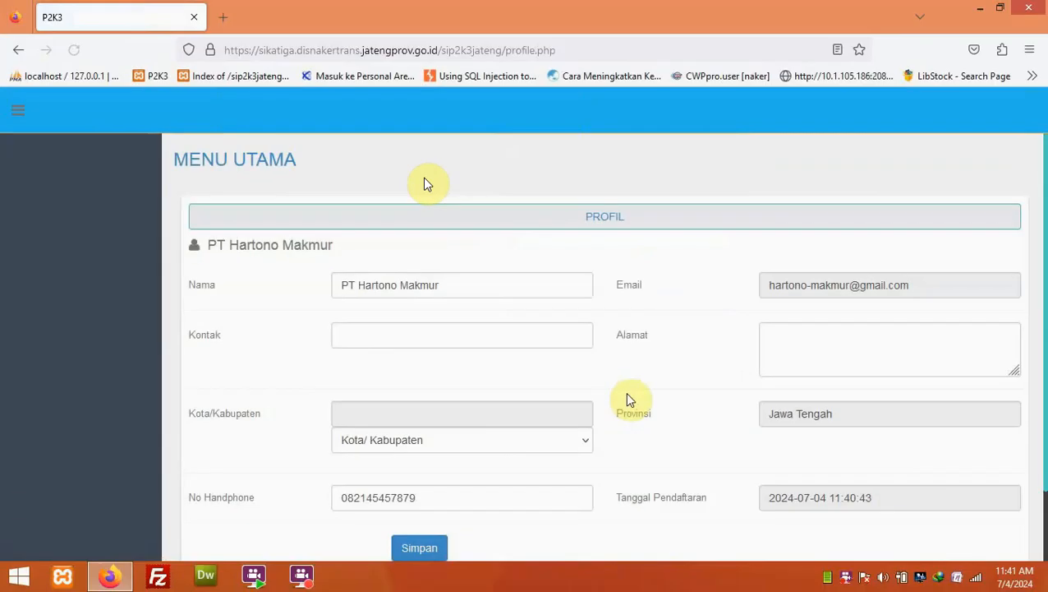
scroll(627, 400, down, 2)
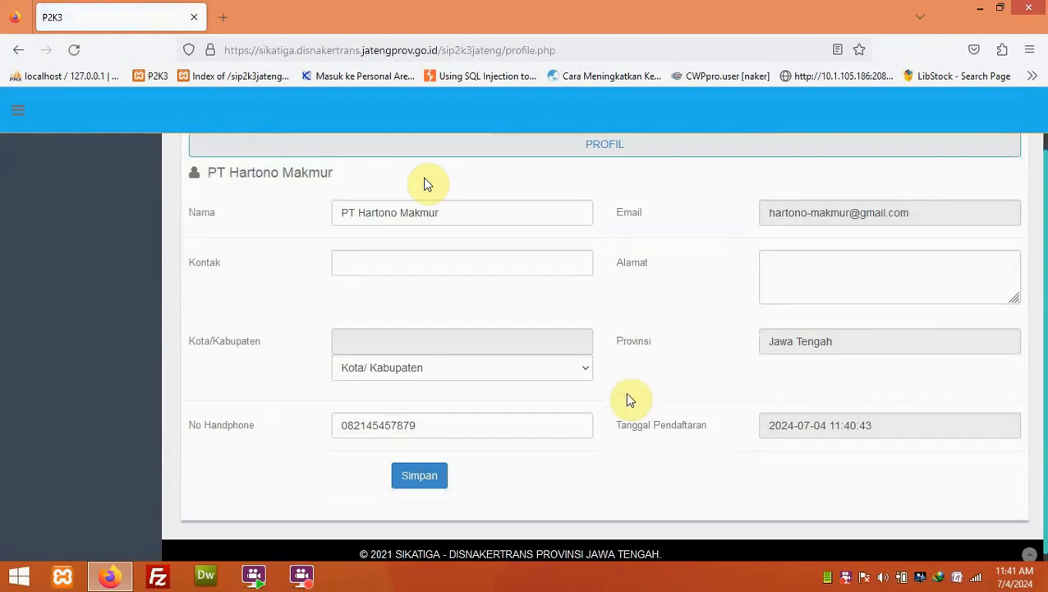
click(465, 261)
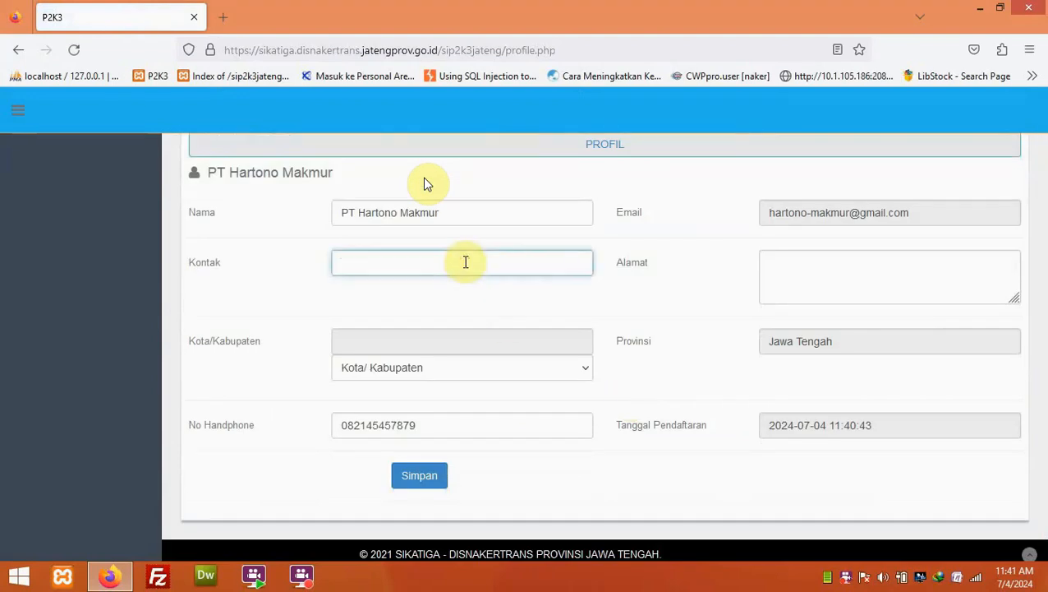
click(796, 272)
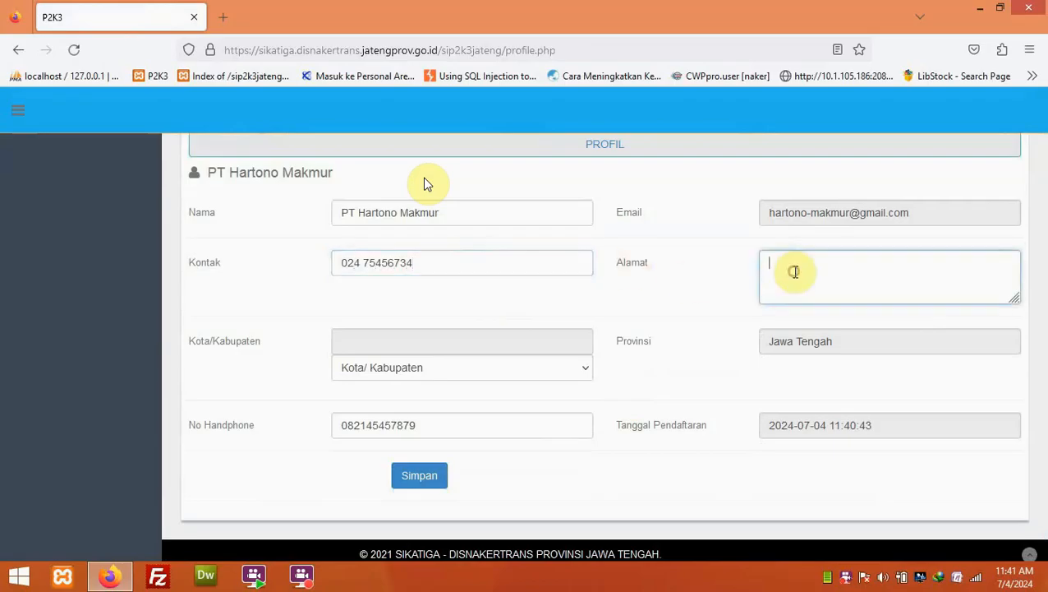
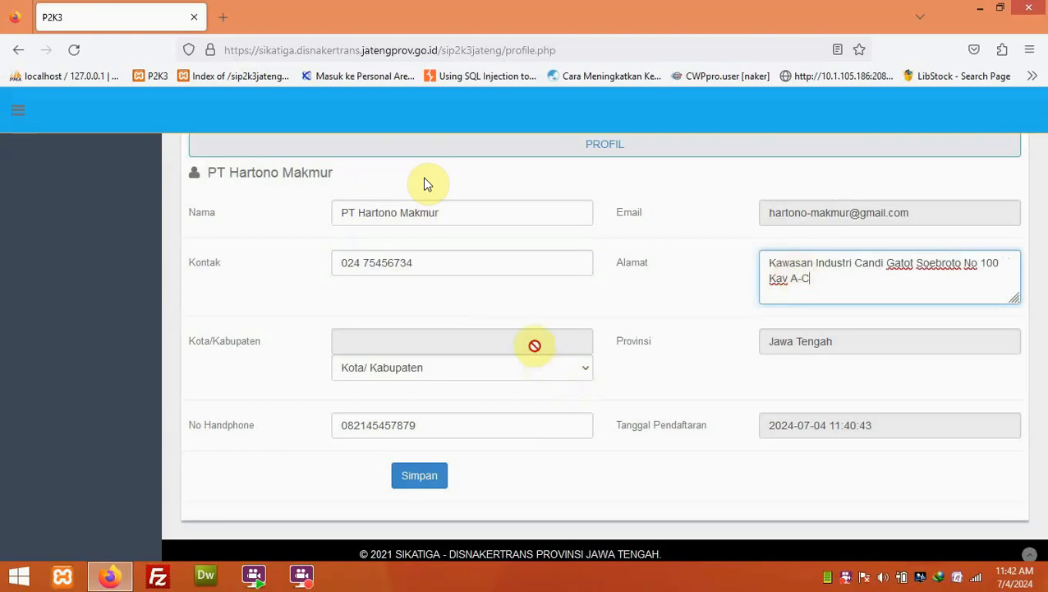
- Set Kota/Kabupaten to Kota Semarang, save the profile, and return to the main menu
click(535, 382)
scroll(468, 325, down, 4)
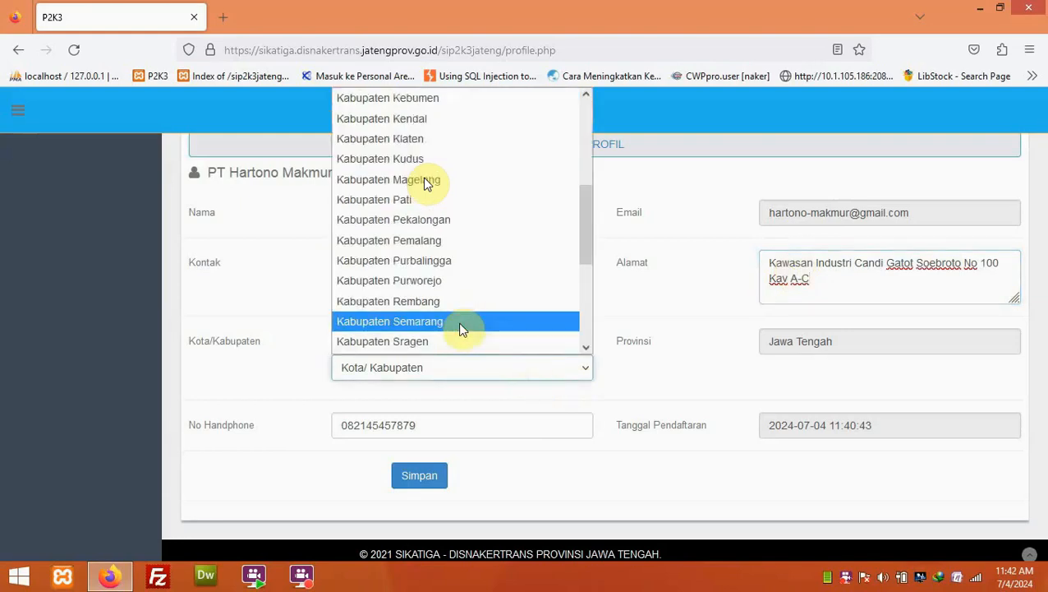
click(459, 320)
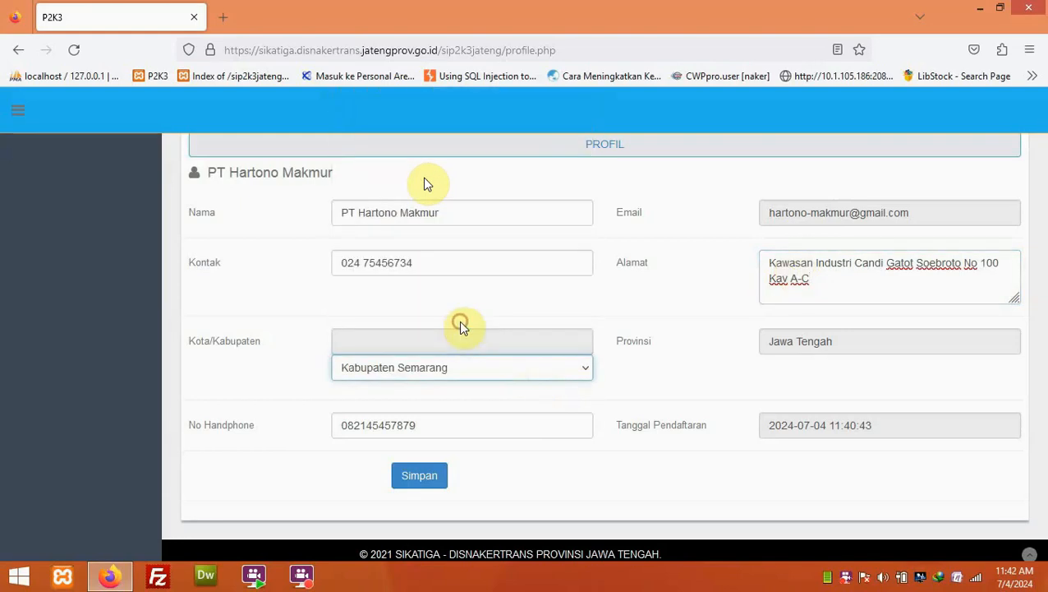
click(490, 371)
scroll(487, 332, down, 2)
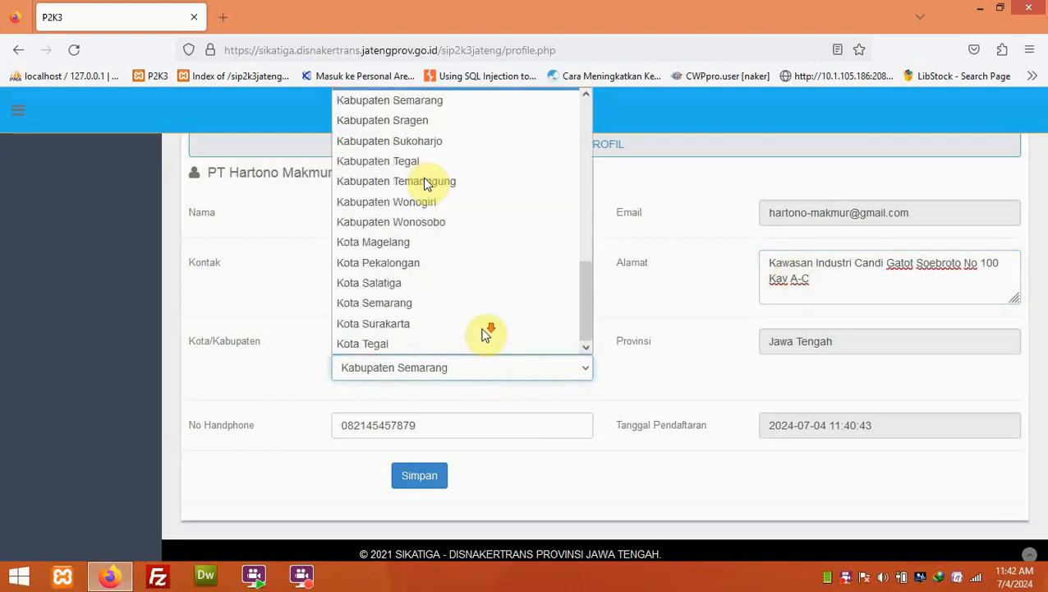
click(442, 306)
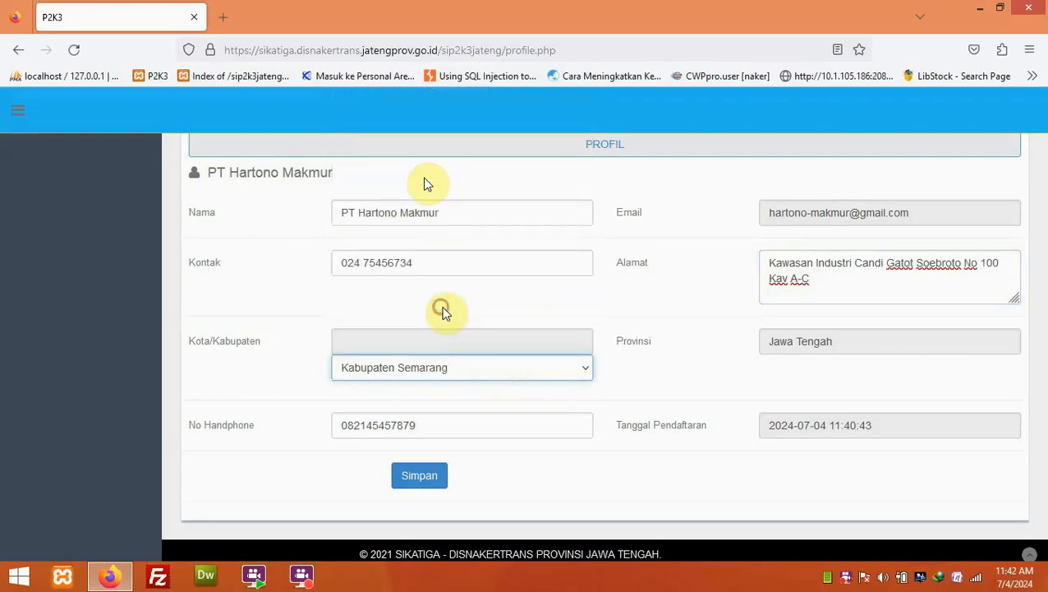
click(429, 481)
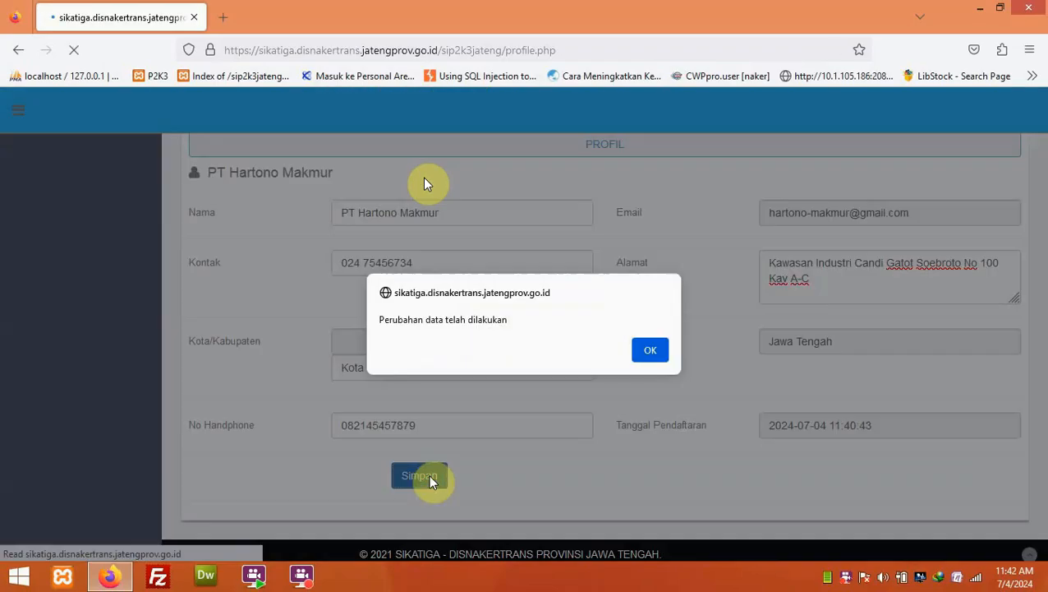
click(648, 353)
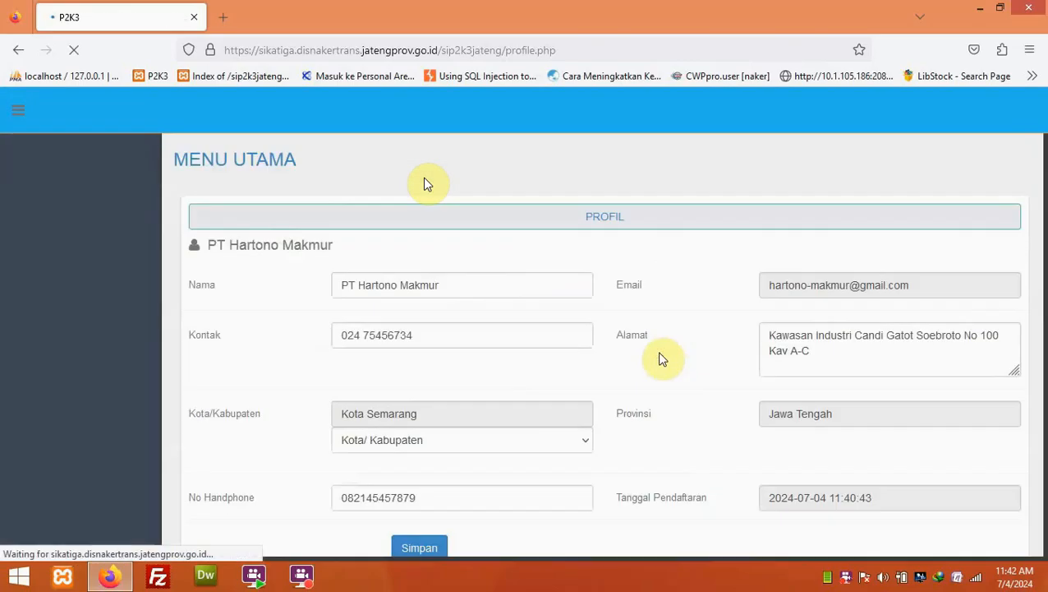
click(277, 168)
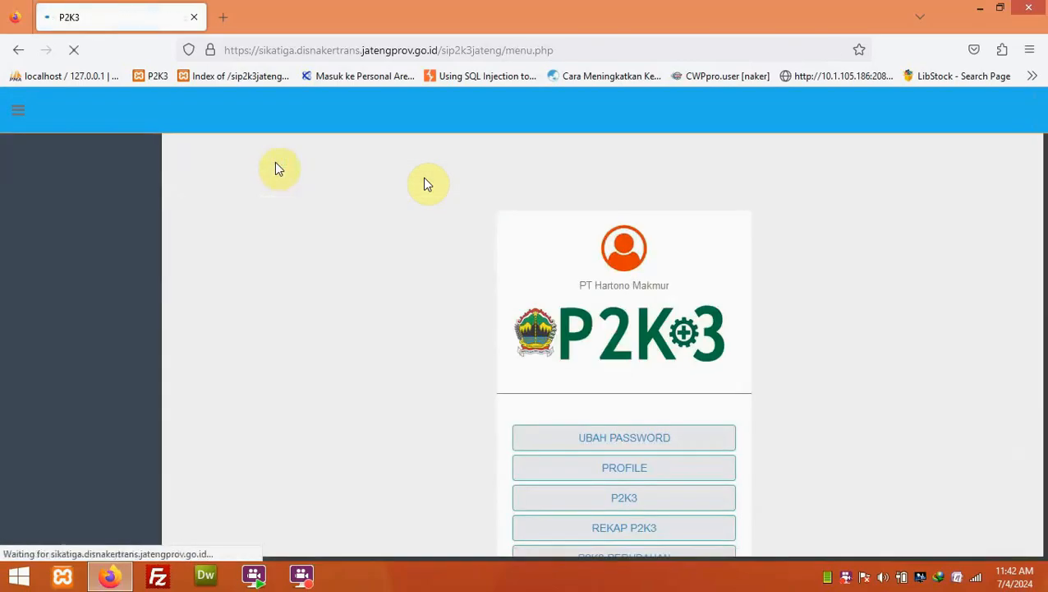
scroll(526, 230, down, 3)
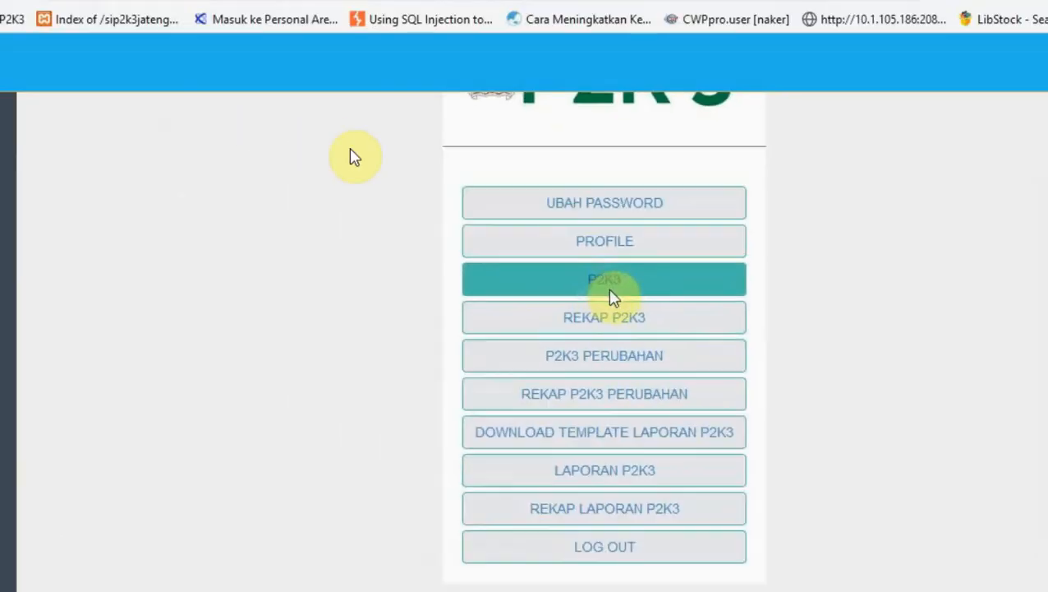
- In the P2K3 form, enter business type Textile, 100 workers and 25 male workers
click(550, 279)
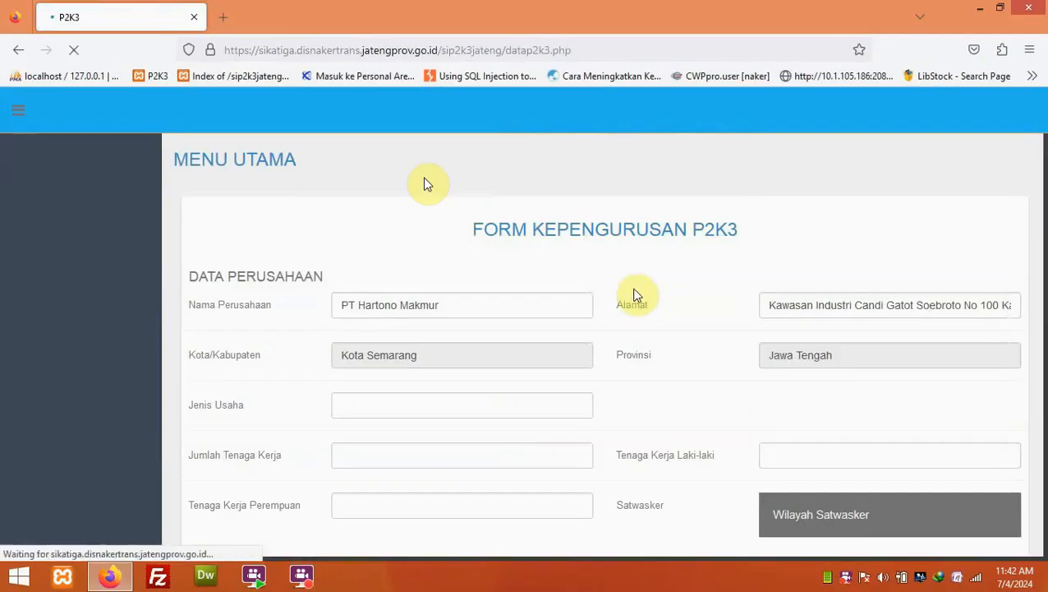
scroll(649, 300, down, 3)
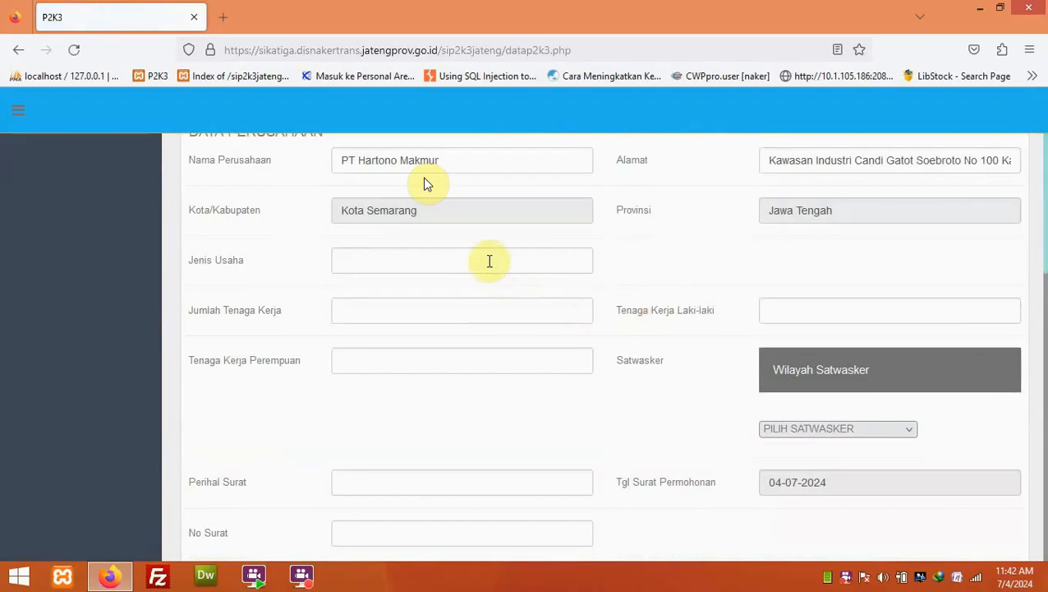
click(488, 262)
text(Textile)
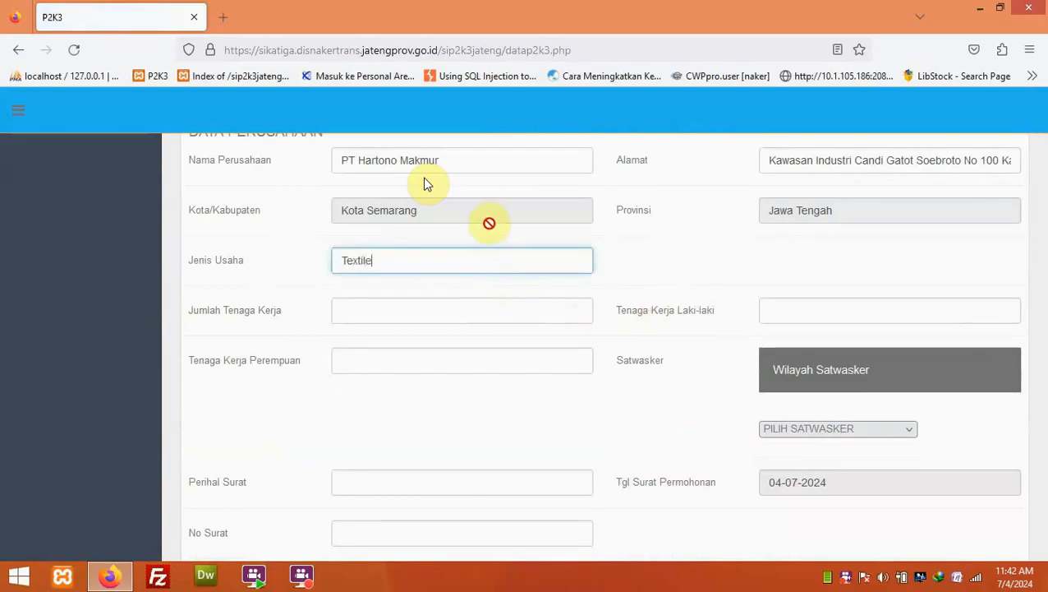
key(Tab)
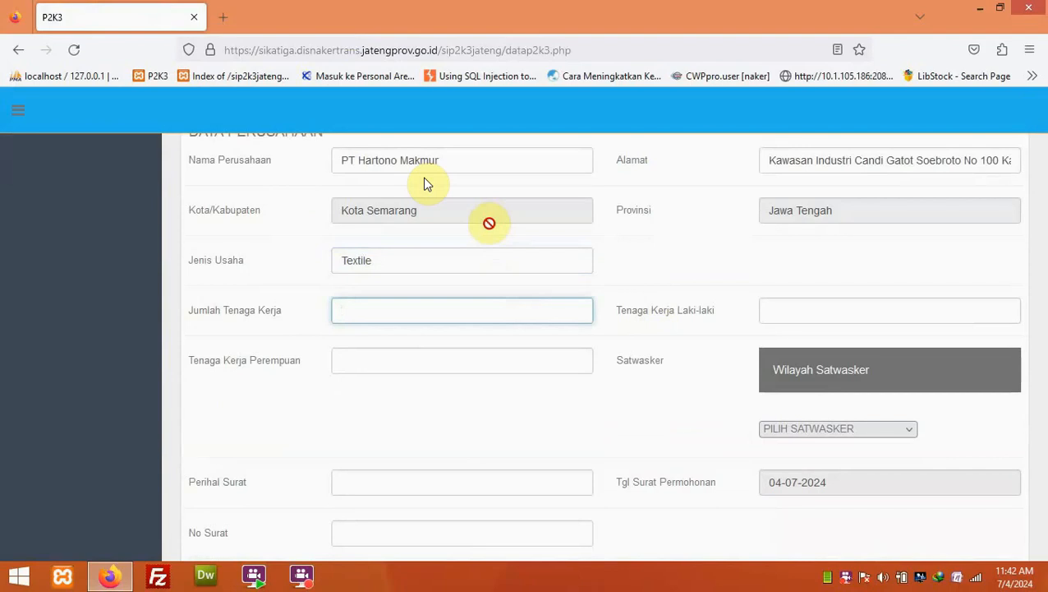
text(100)
key(Tab)
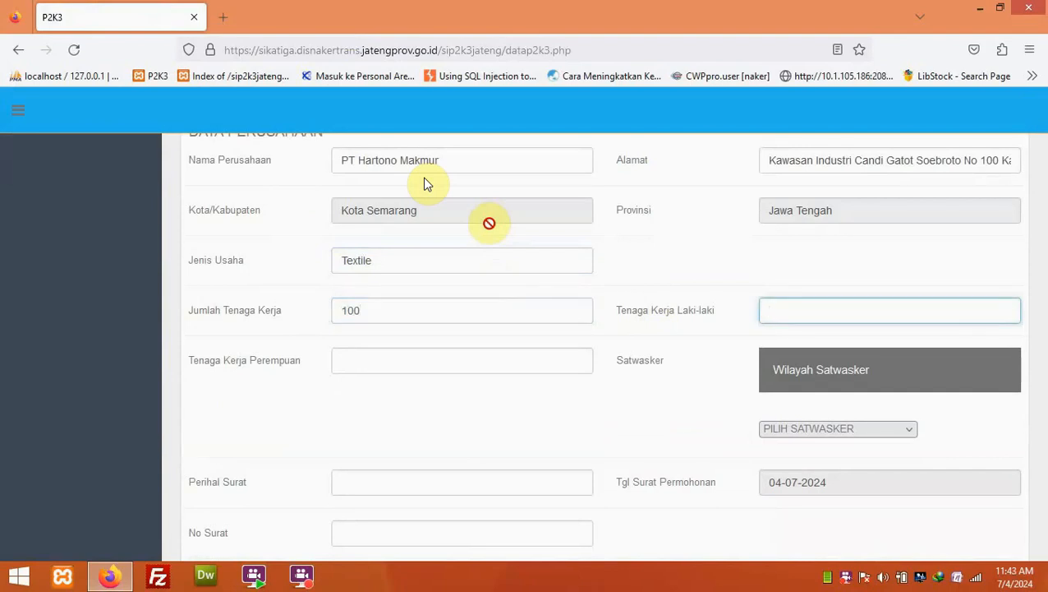
text(7)
text(25)
click(462, 244)
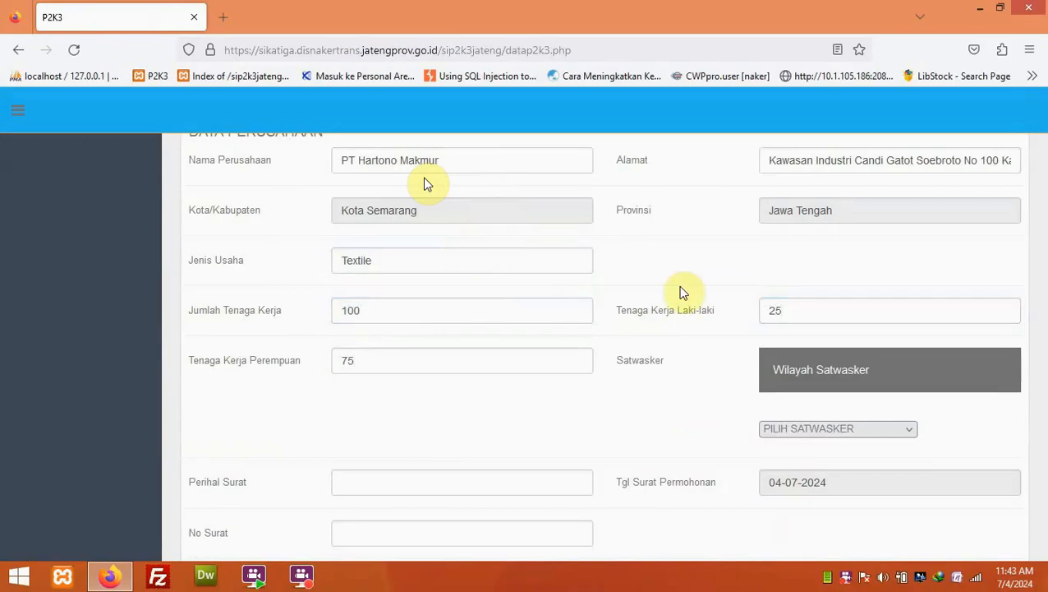
- Choose SATWASKER SEMARANG, subject Permohonan Baru P2K3 and letter number 1/PB/P2K3/2024
click(912, 379)
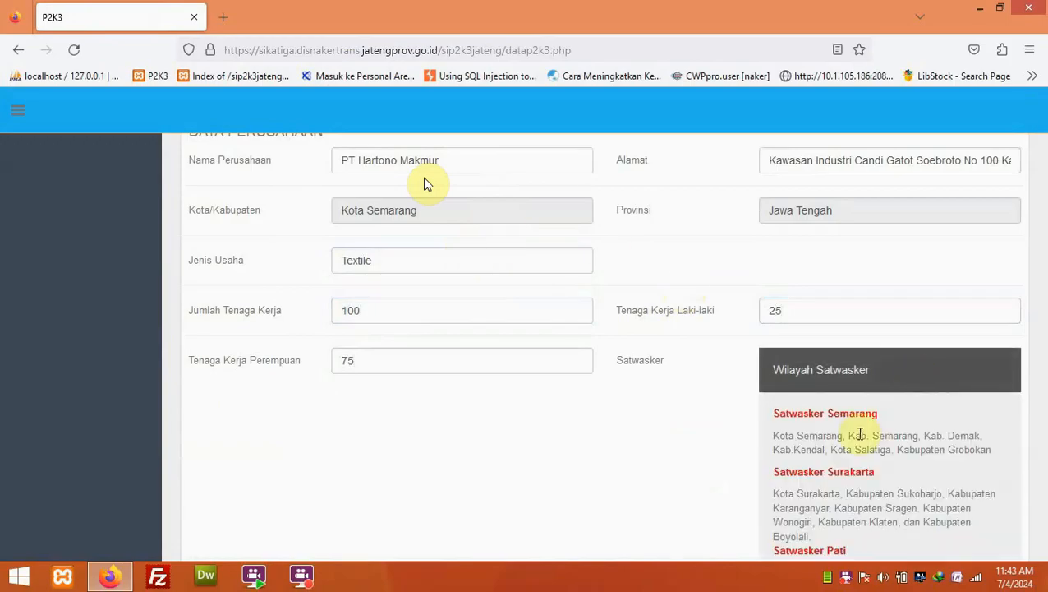
scroll(860, 435, down, 4)
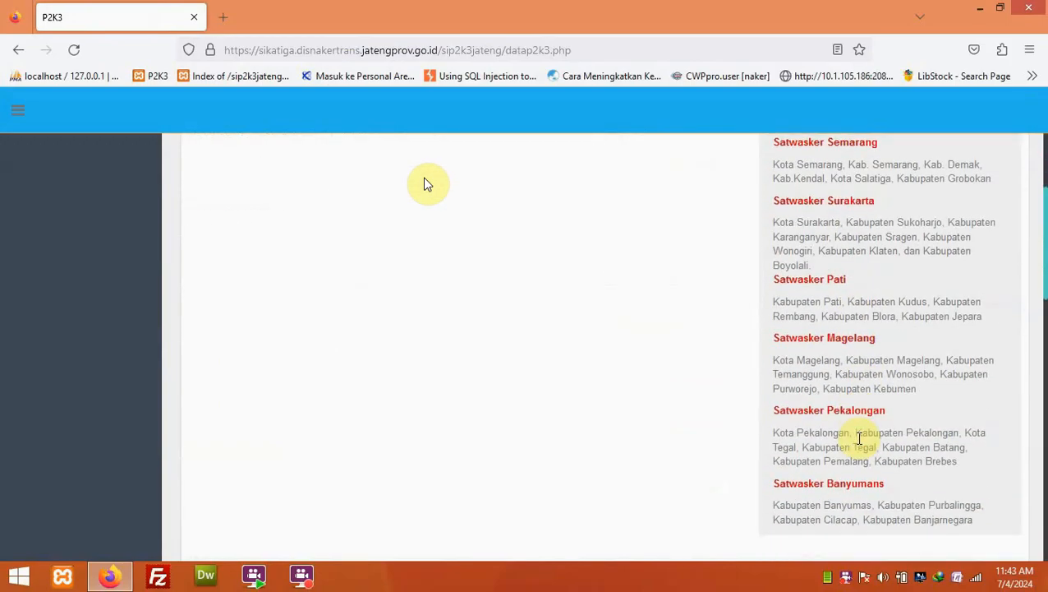
scroll(859, 438, up, 3)
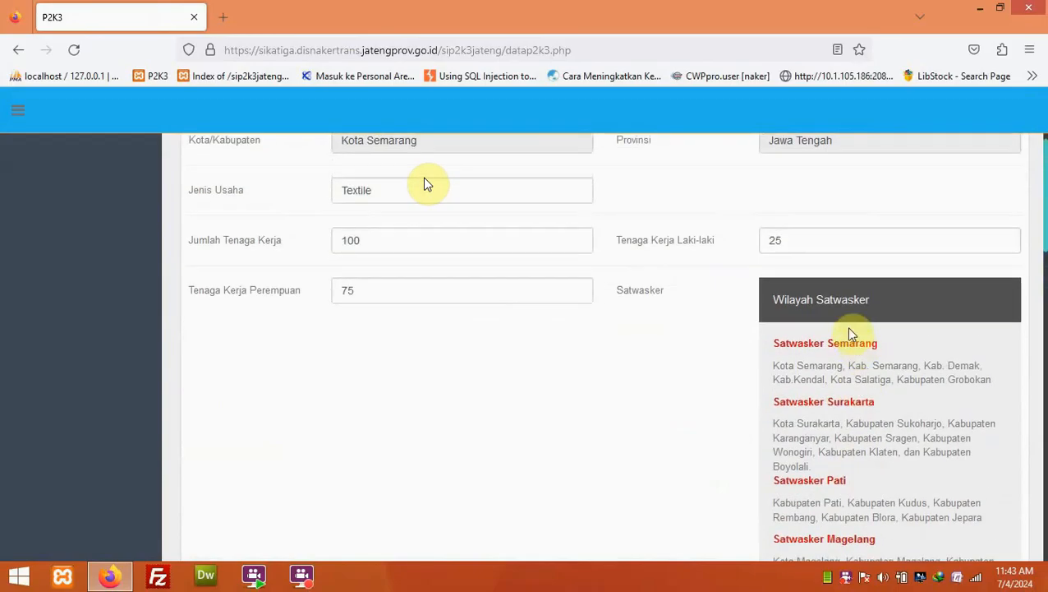
click(853, 359)
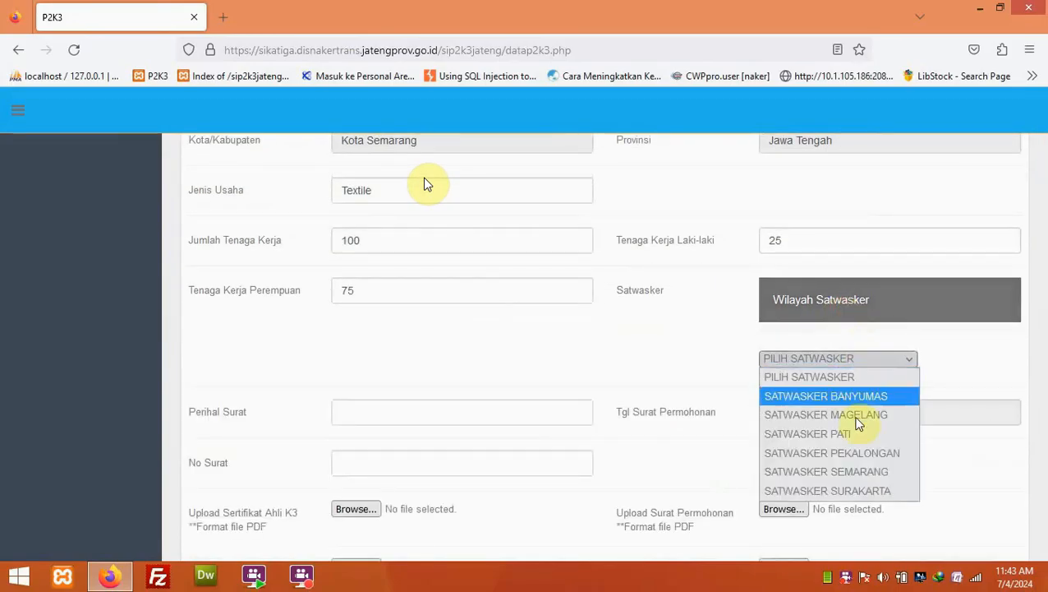
click(860, 472)
click(462, 412)
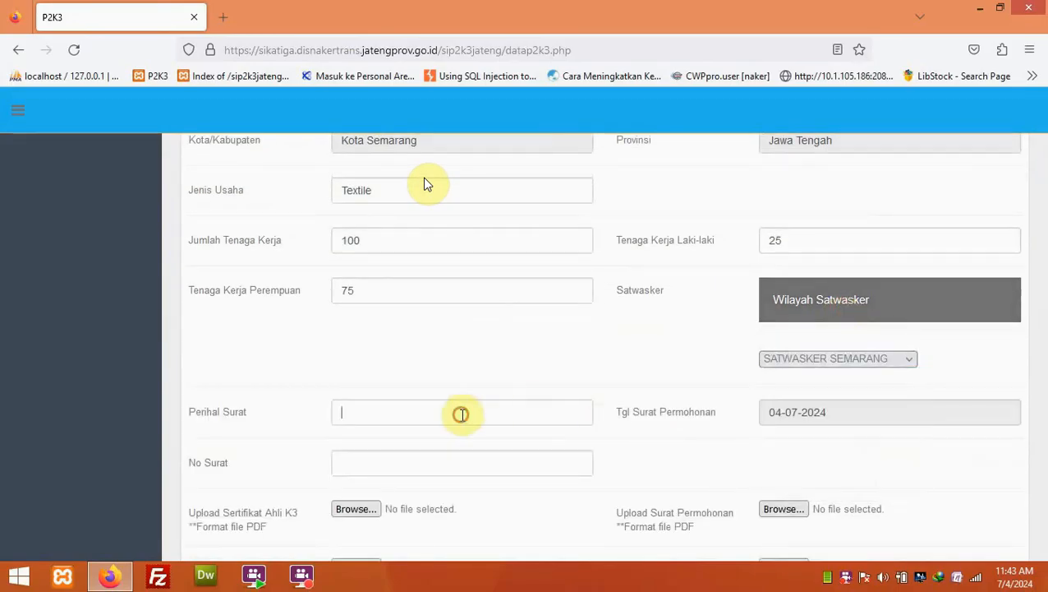
text(Permohonan)
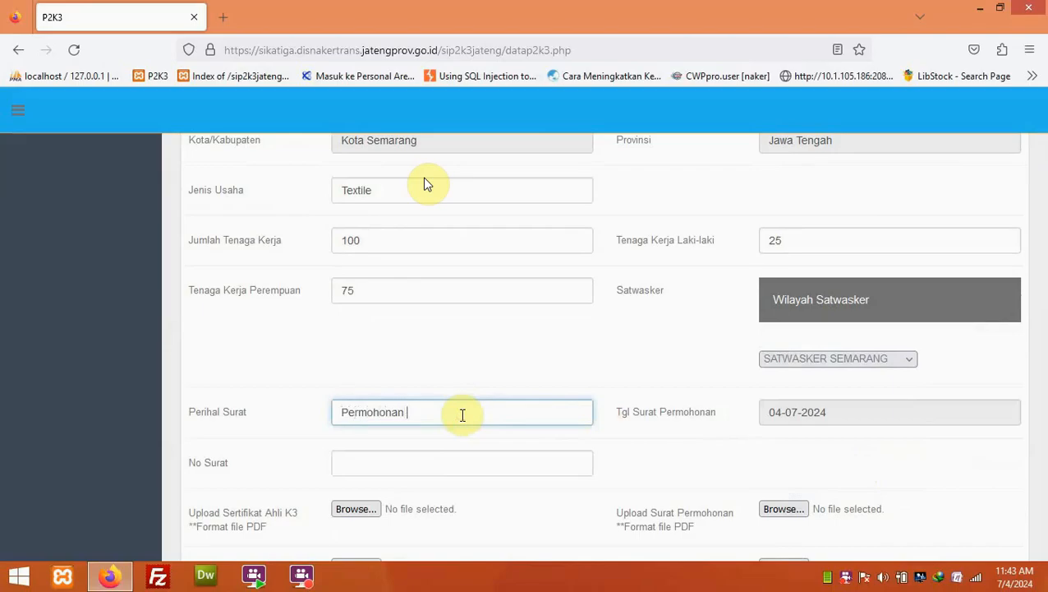
text( Baru P2K3)
click(434, 464)
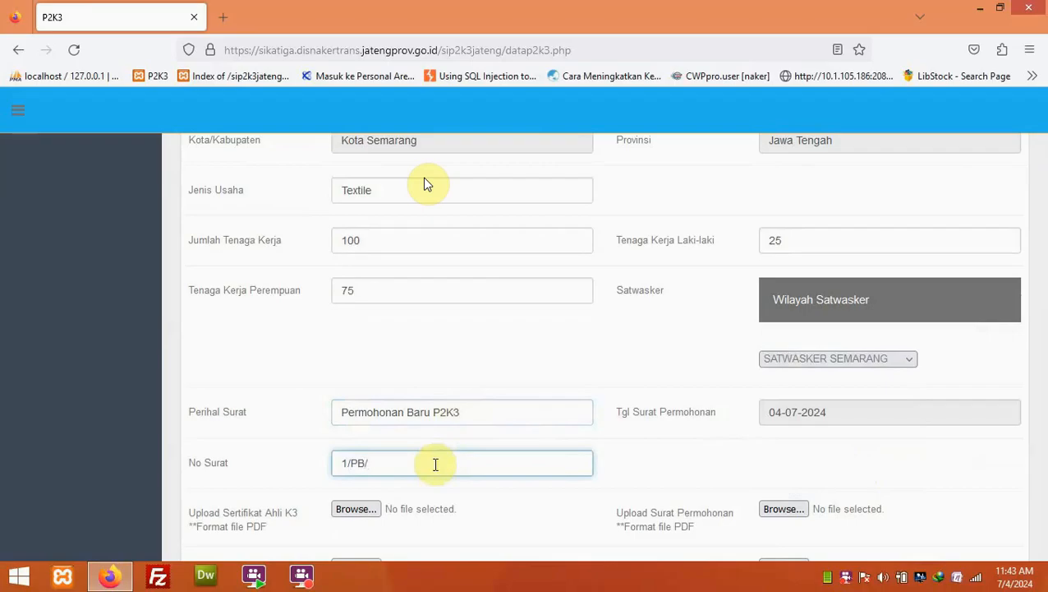
text(P2K3/2024)
scroll(526, 427, down, 3)
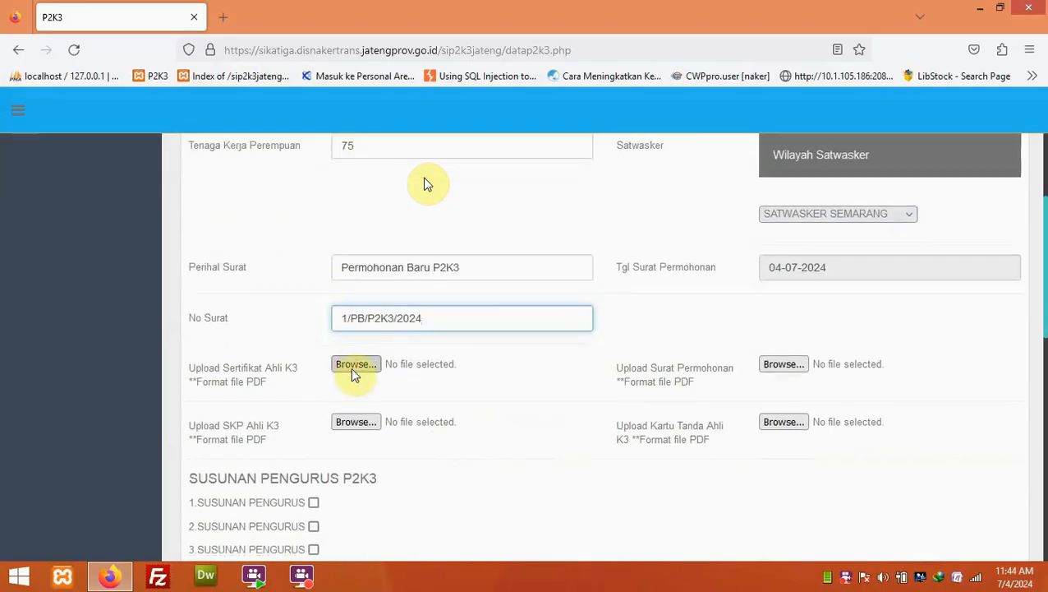
- Attach sertifikat-ahli-k3.pdf from the 00000000 AKTE IJIN 2024 folder as the Sertifikat Ahli K3
click(351, 366)
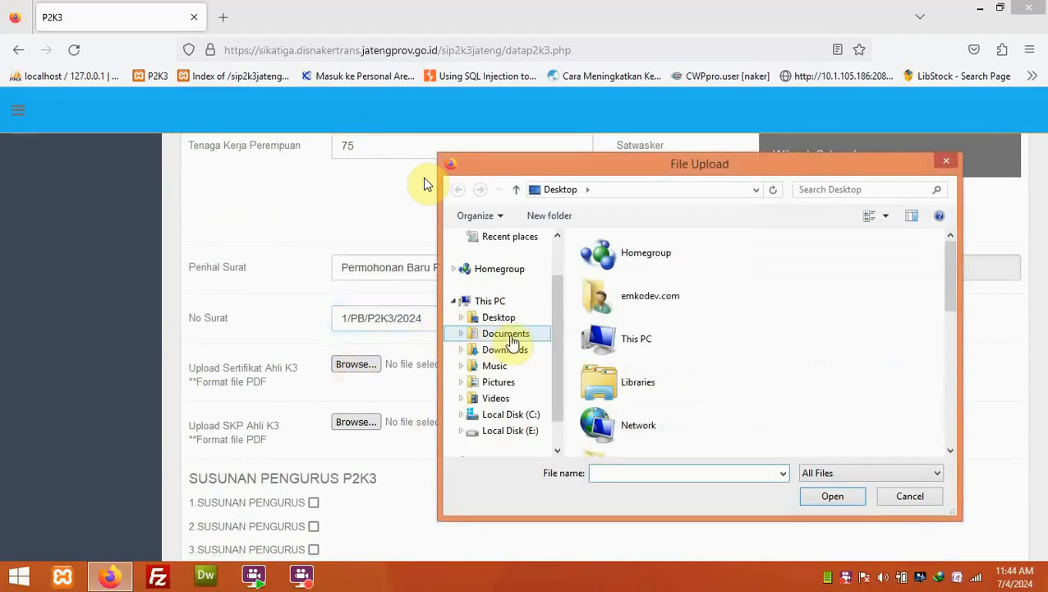
click(516, 339)
double_click(616, 280)
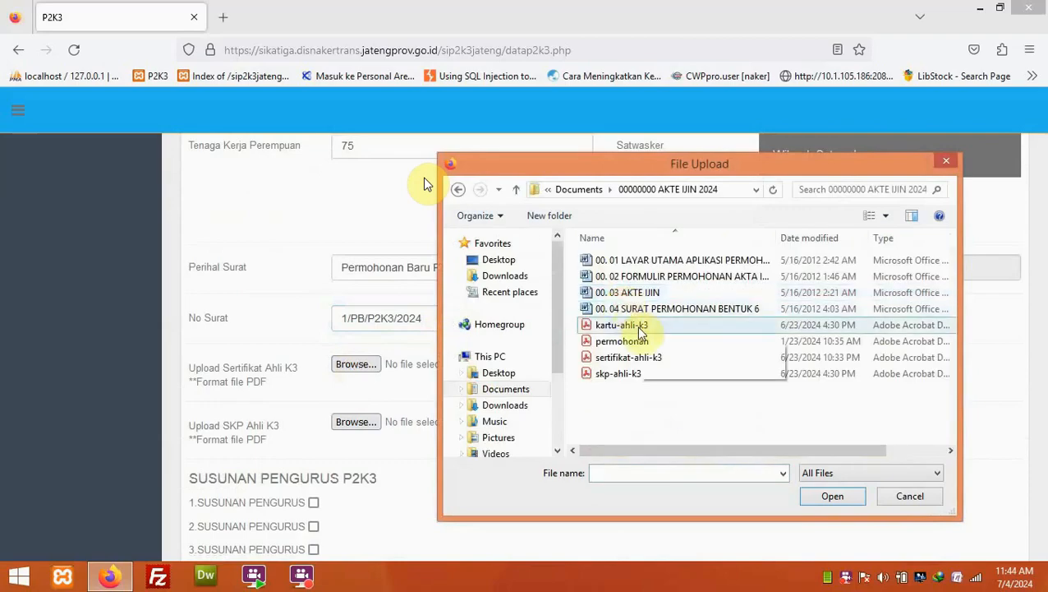
click(640, 359)
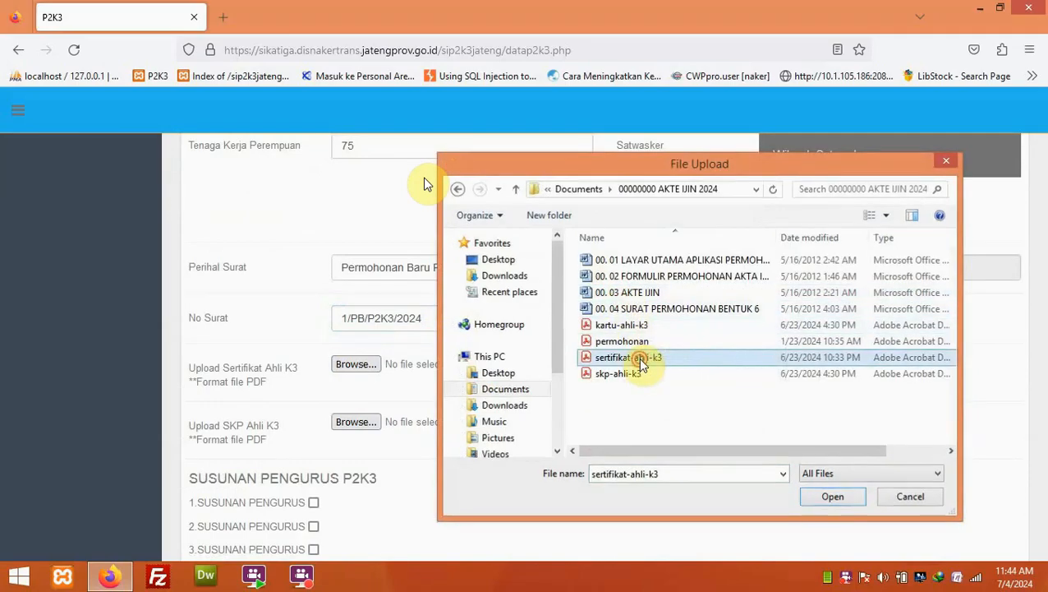
double_click(640, 360)
- Attach permohonan, skp-ahli-k3 and kartu-ahli-k3 PDFs to their matching upload fields
click(770, 367)
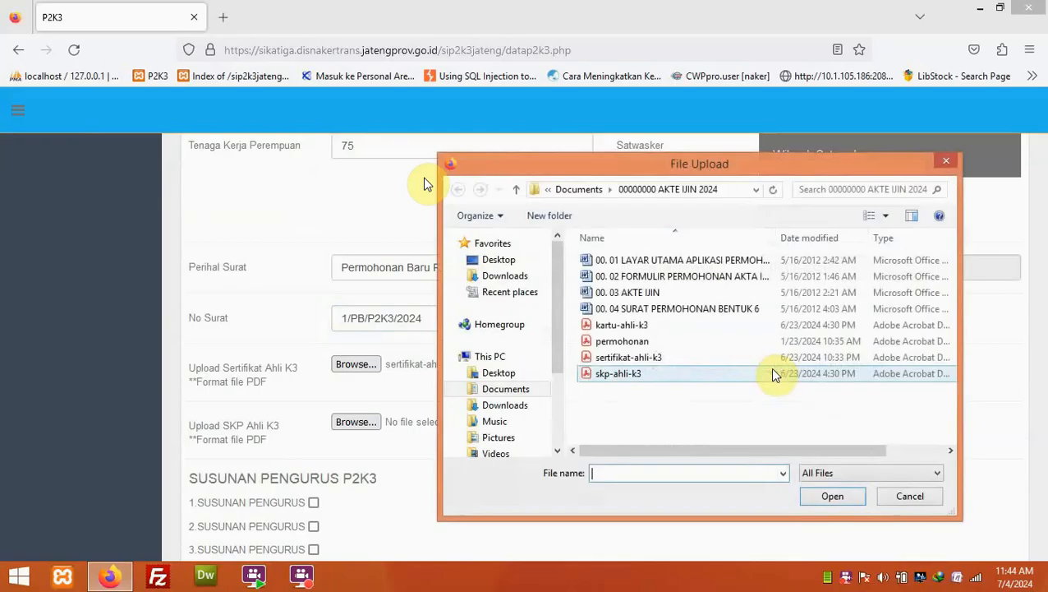
double_click(662, 342)
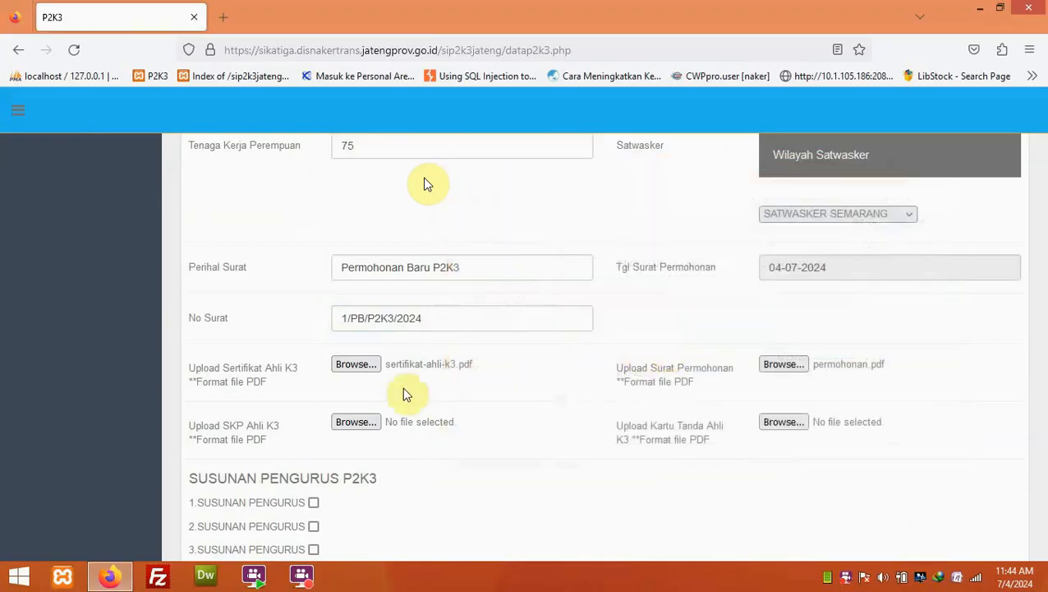
click(362, 424)
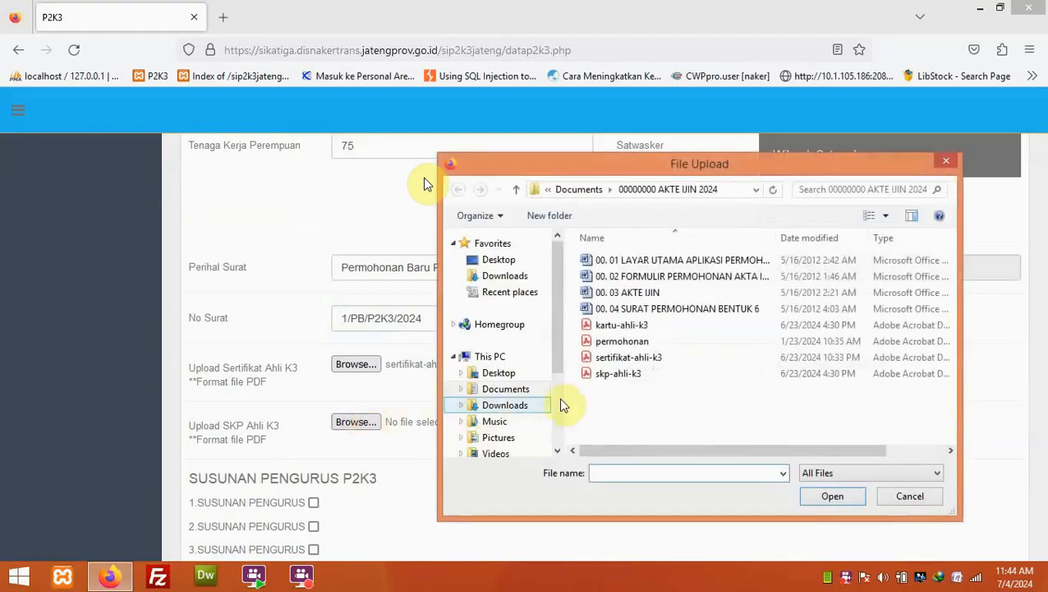
double_click(608, 375)
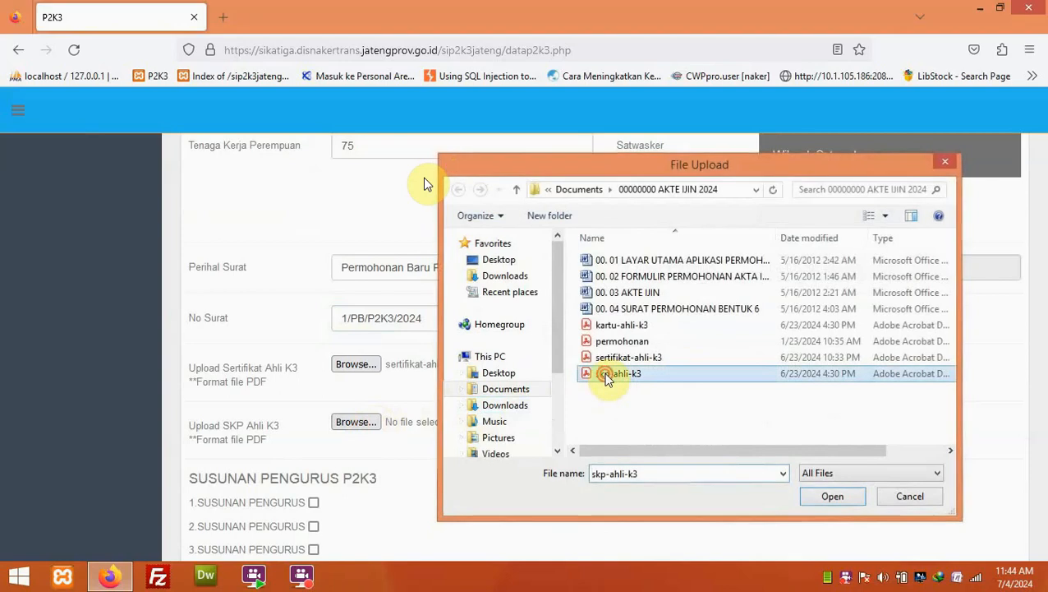
click(769, 421)
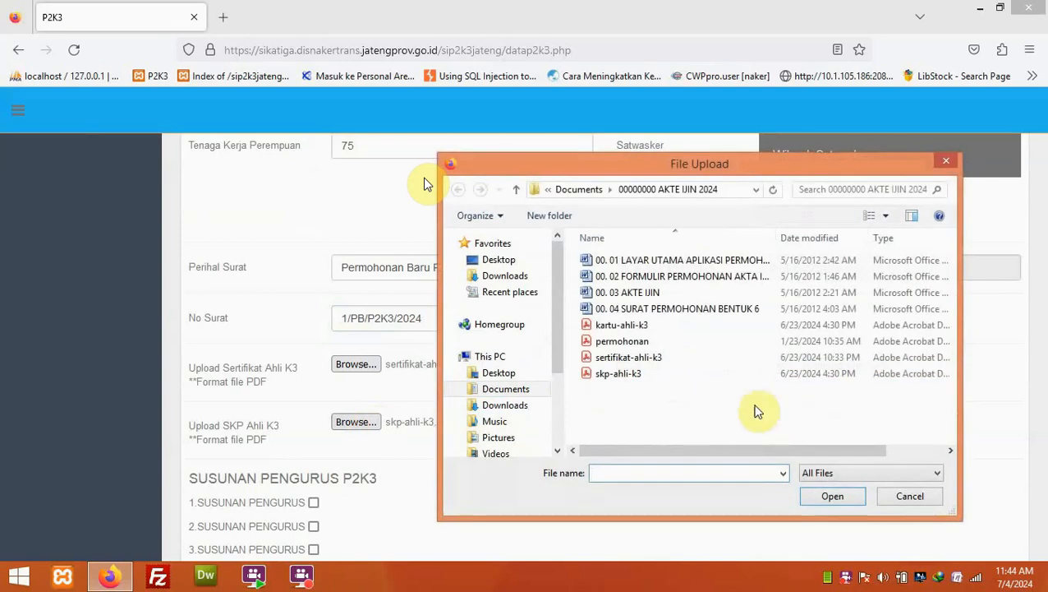
double_click(625, 325)
scroll(425, 183, down, 3)
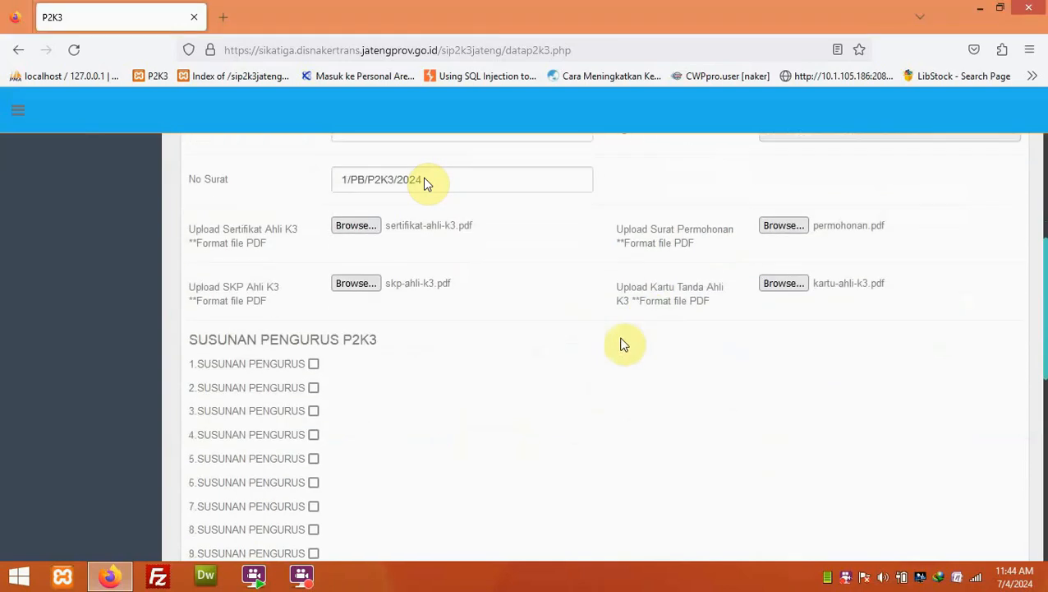
- Fill committee rows 1–4 with names and positions, submit with Daftar, and confirm the alert
click(313, 363)
click(365, 363)
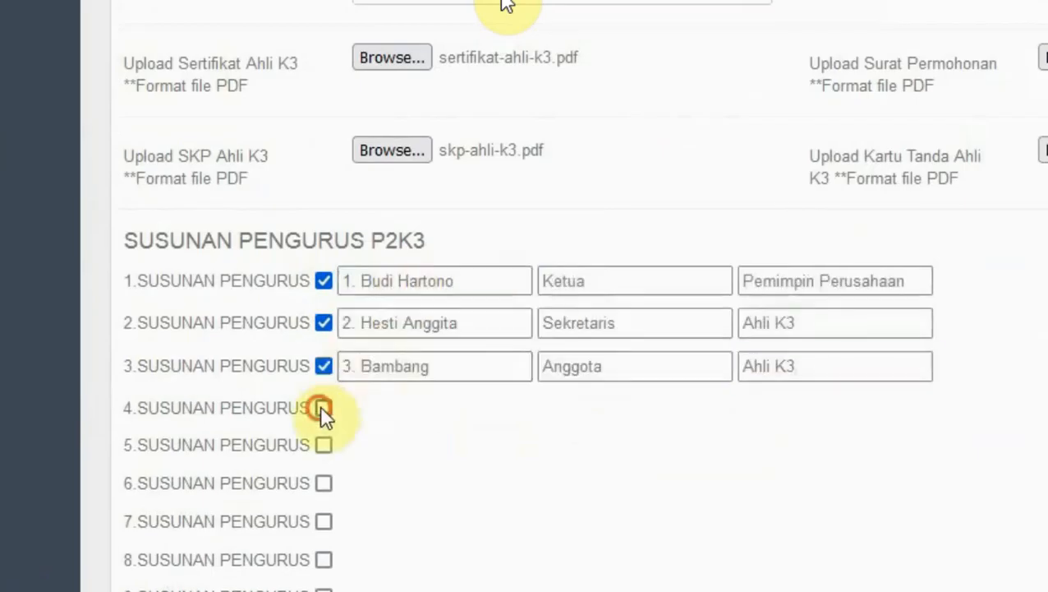
click(324, 407)
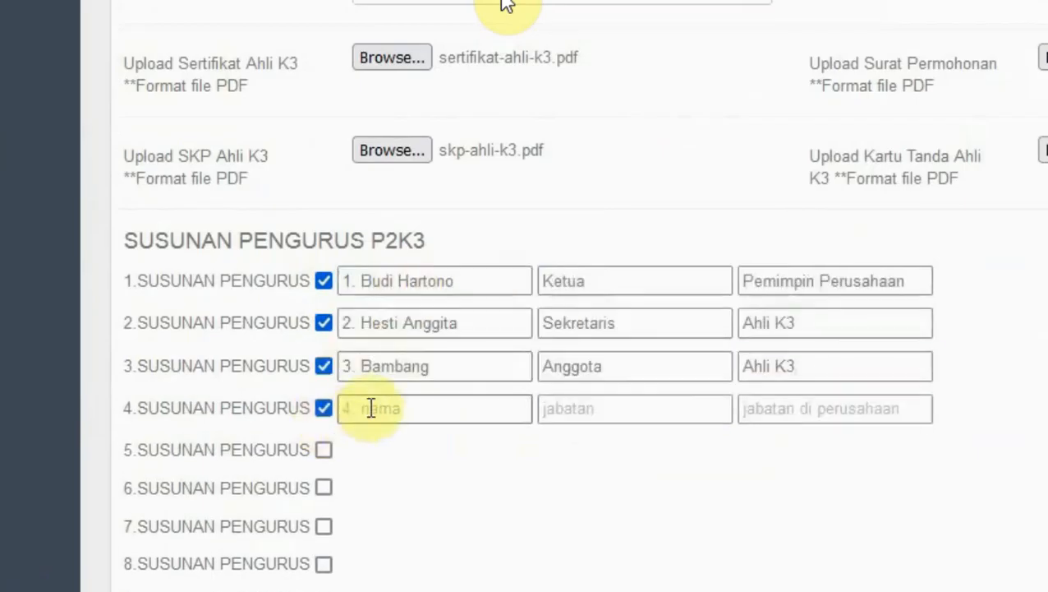
click(374, 408)
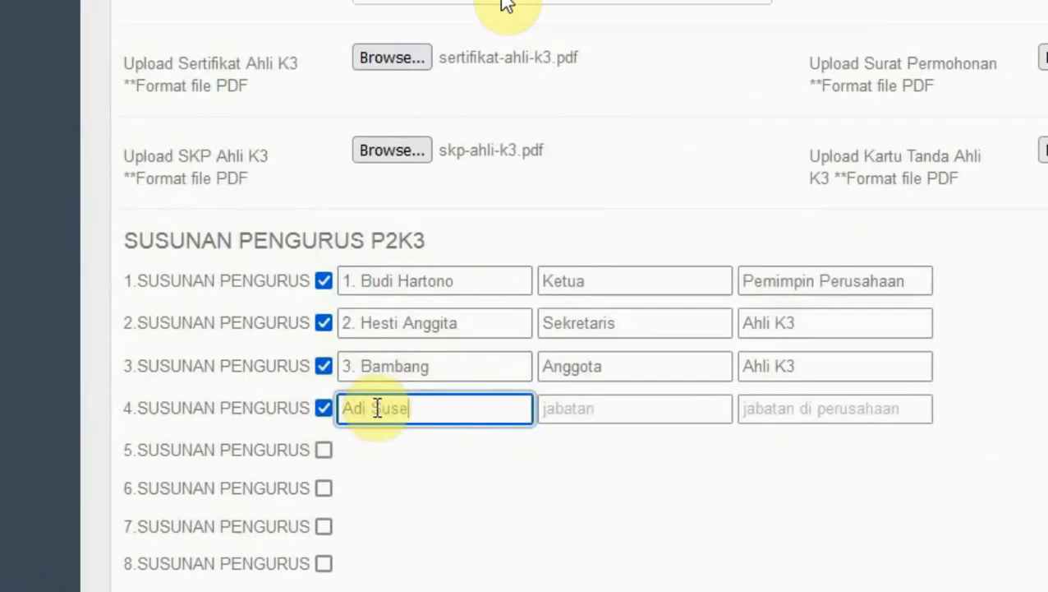
key(Tab)
text(Anggot)
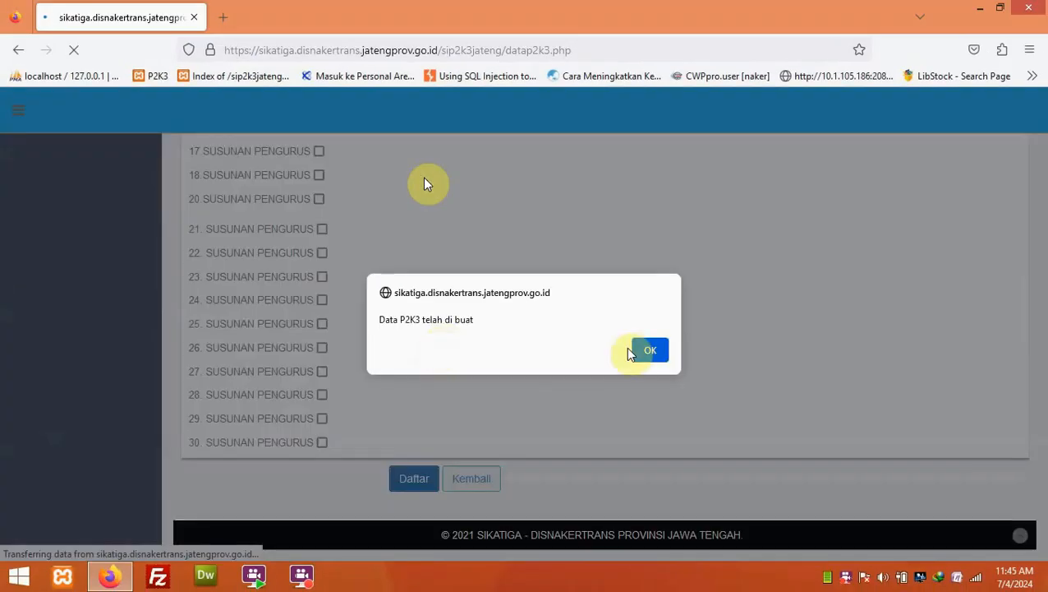
click(631, 350)
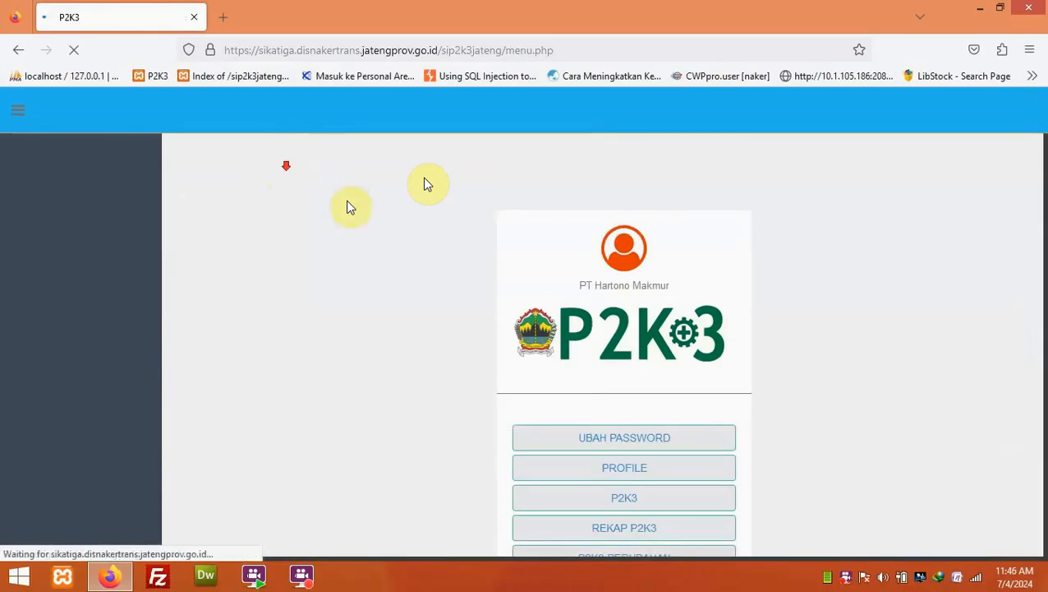
scroll(632, 340, down, 5)
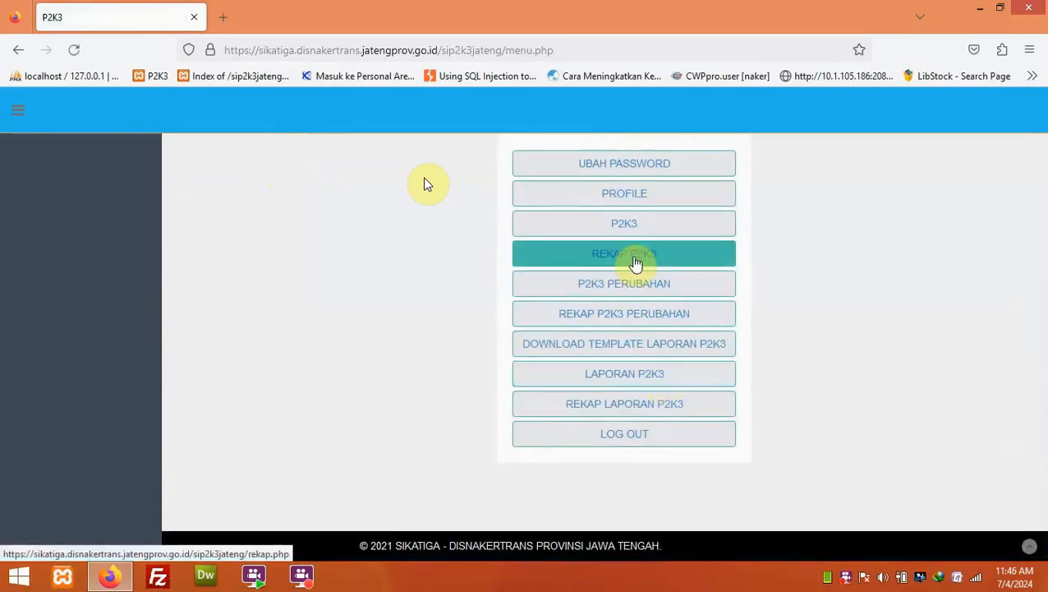
click(636, 264)
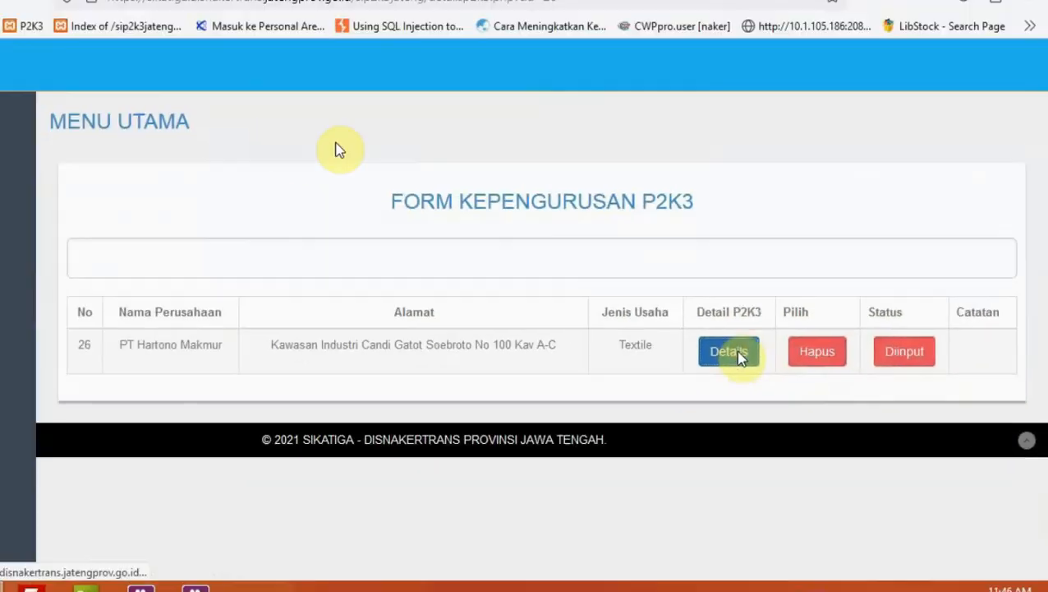
click(508, 297)
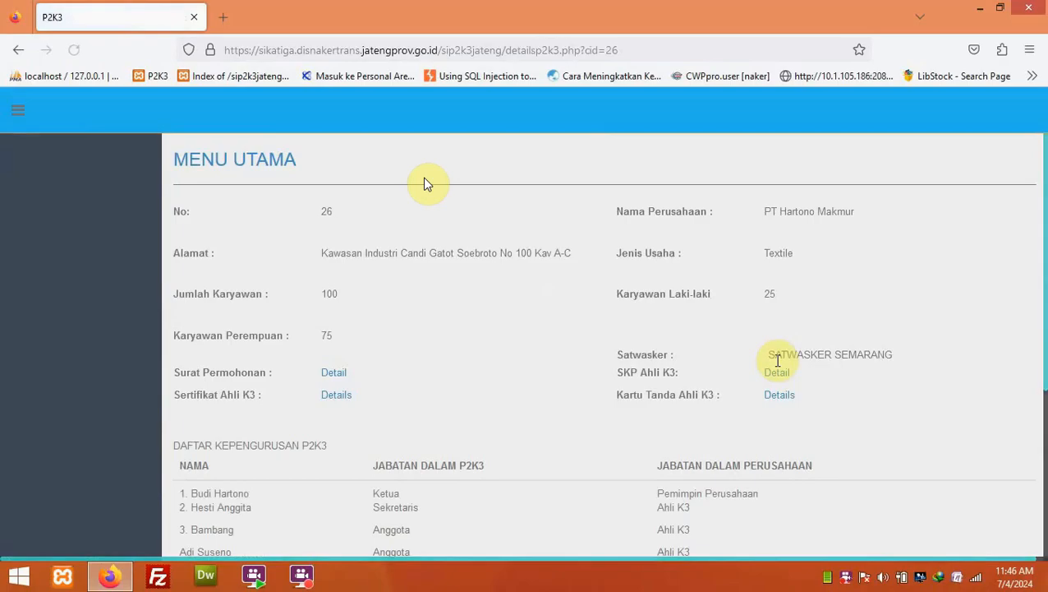
scroll(768, 370, down, 3)
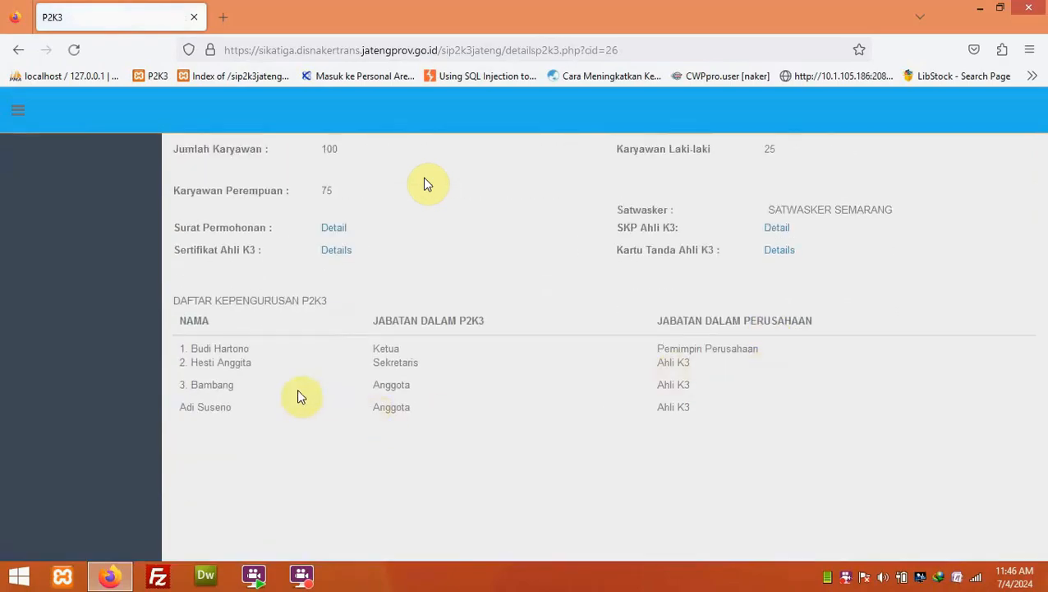
scroll(281, 163, up, 3)
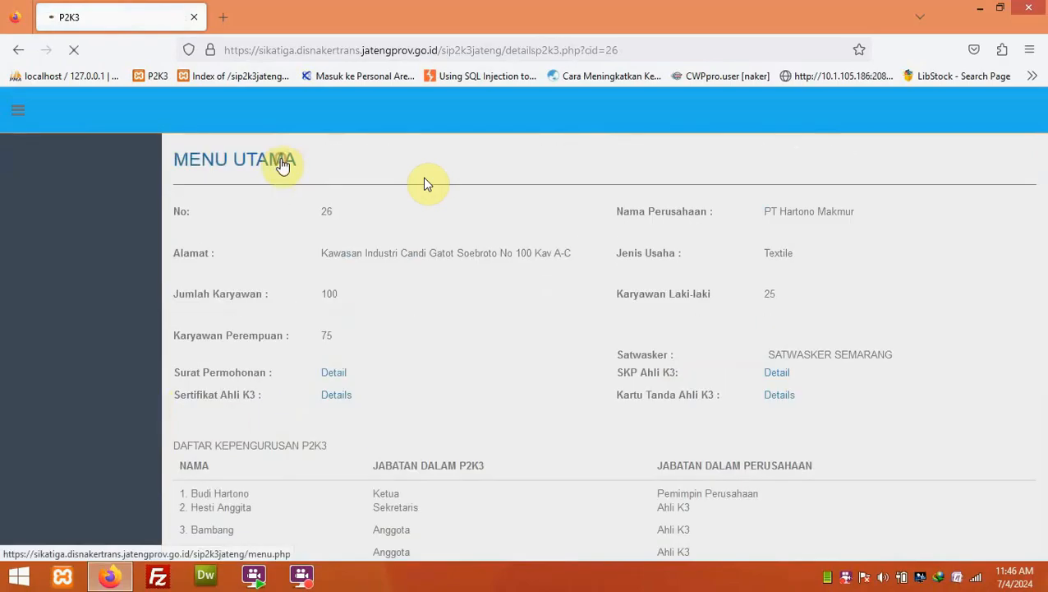
click(281, 163)
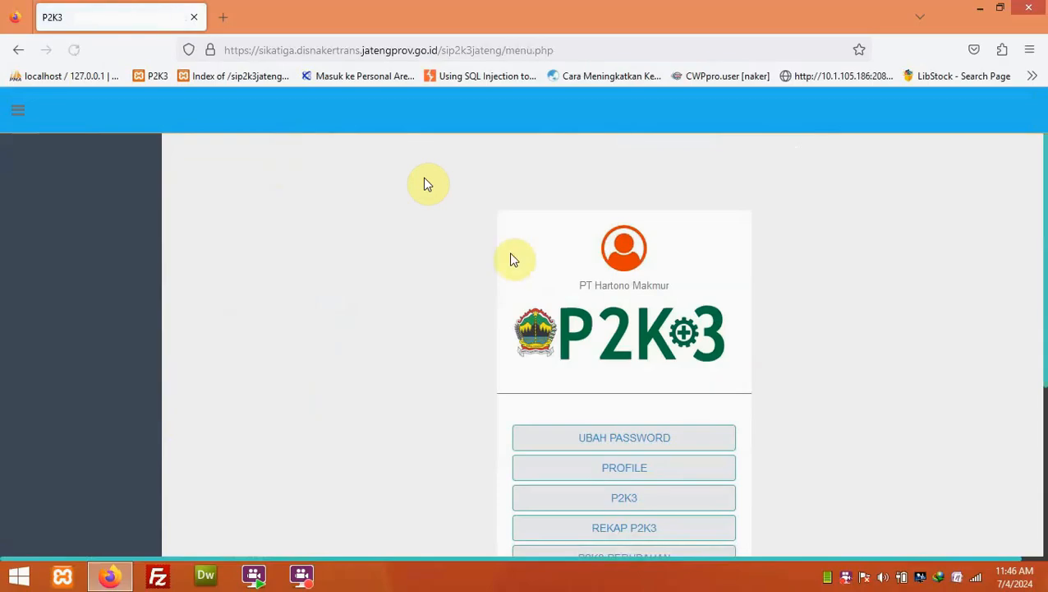
- Look over the P2K3 PERUBAHAN form, then return to MENU UTAMA
scroll(567, 345, down, 3)
click(622, 414)
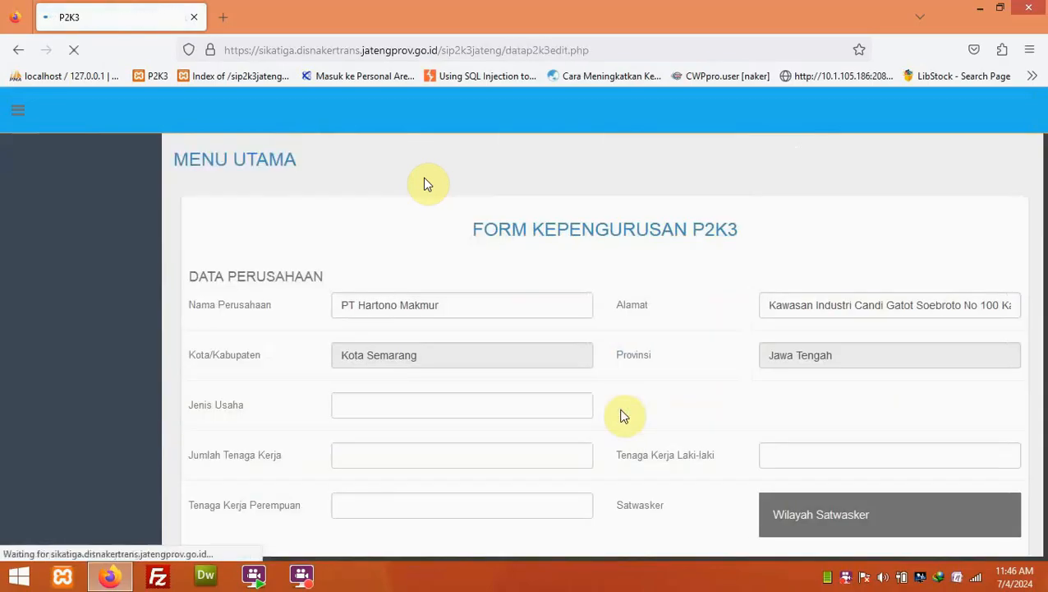
scroll(596, 365, down, 3)
scroll(595, 365, down, 10)
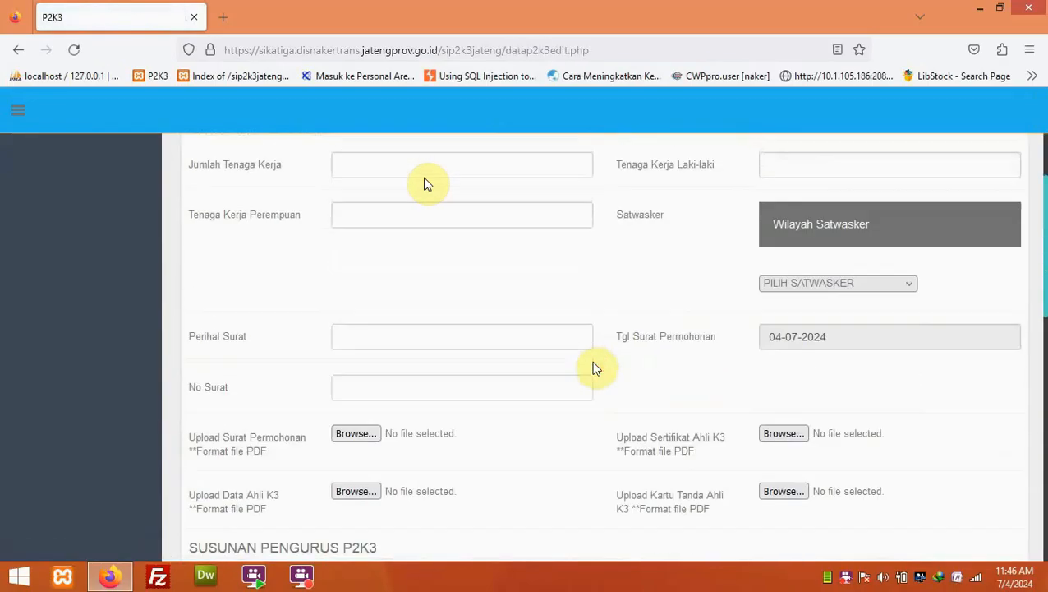
scroll(597, 368, down, 10)
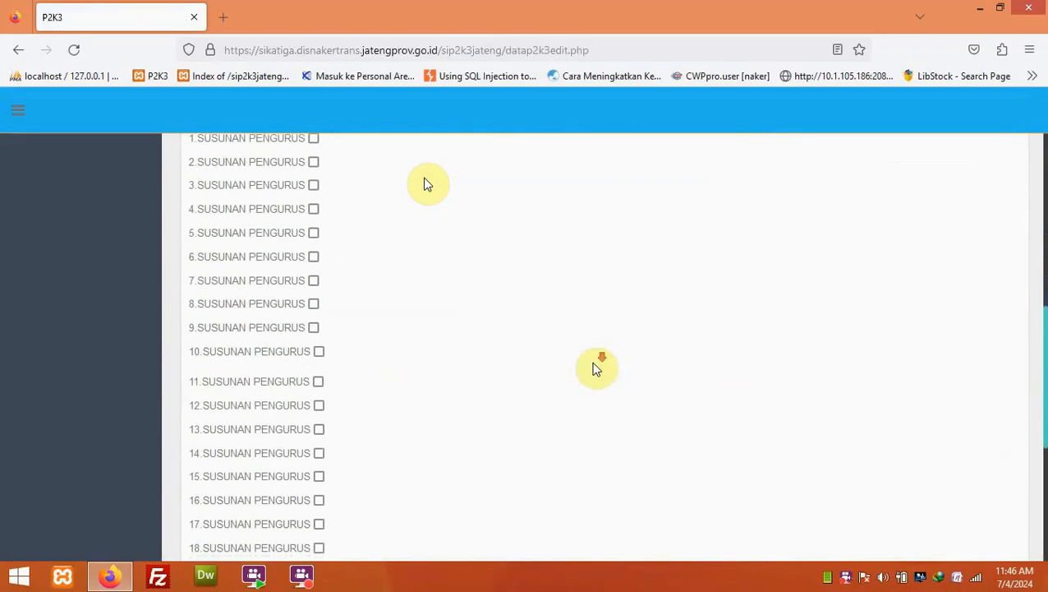
scroll(596, 369, up, 20)
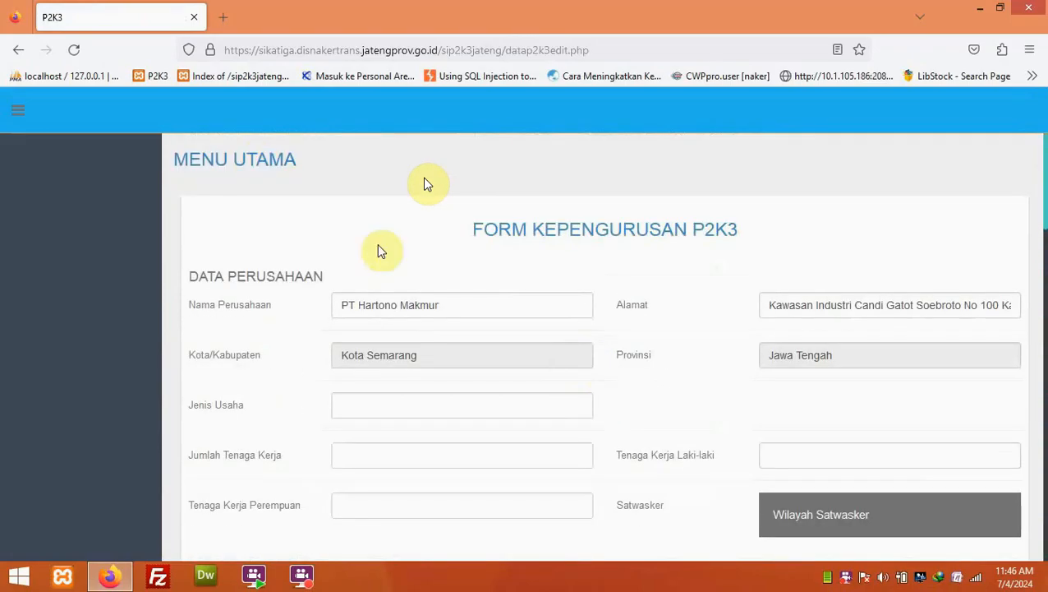
click(252, 164)
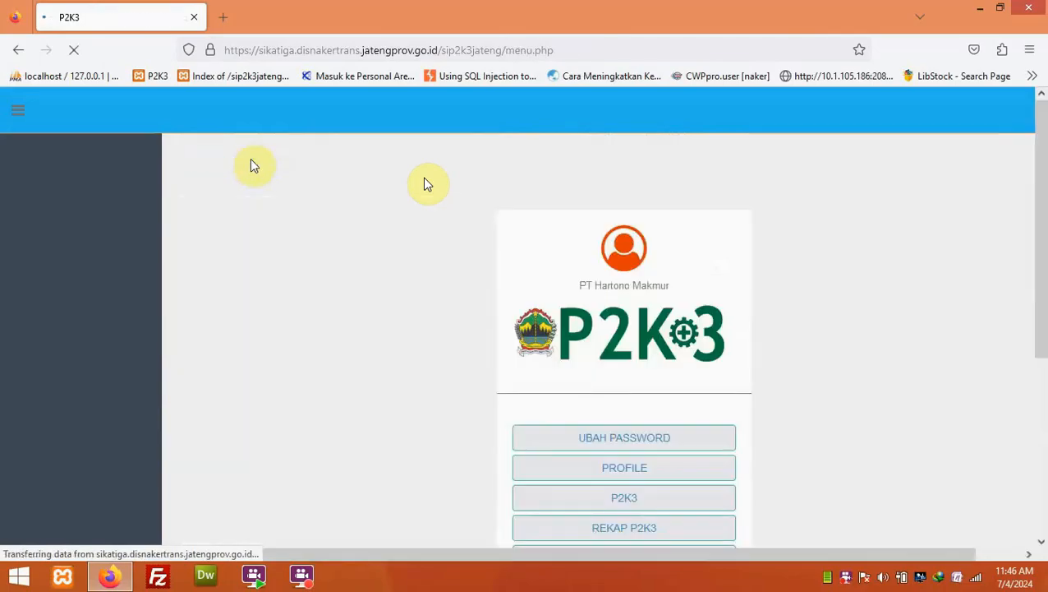
- Download the LAPORAN P2K3 report template and show it in the Downloads folder
scroll(624, 328, down, 4)
click(633, 350)
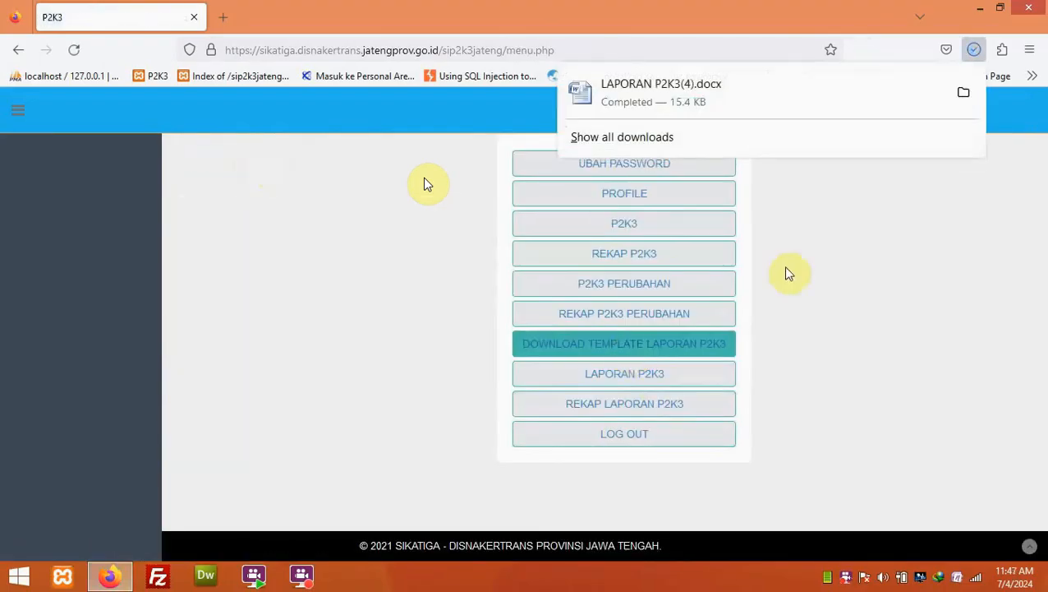
click(965, 96)
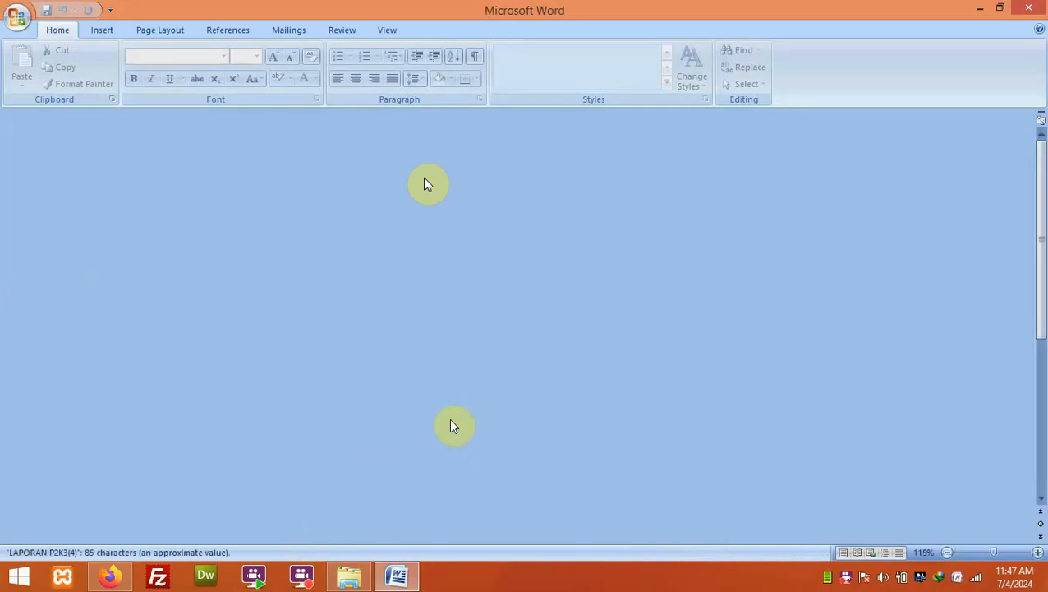
scroll(591, 302, down, 2)
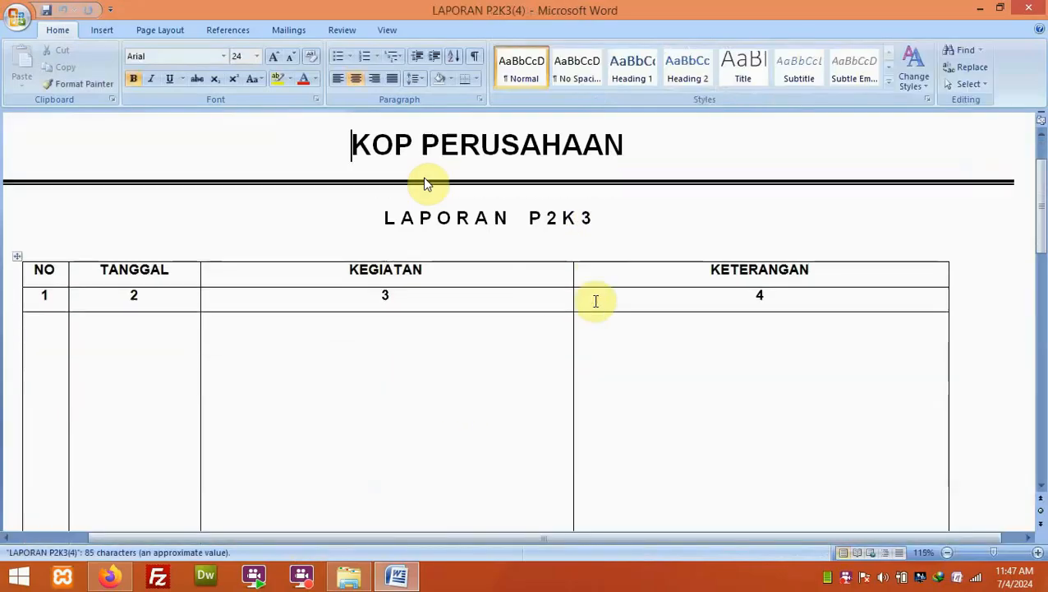
scroll(597, 300, down, 10)
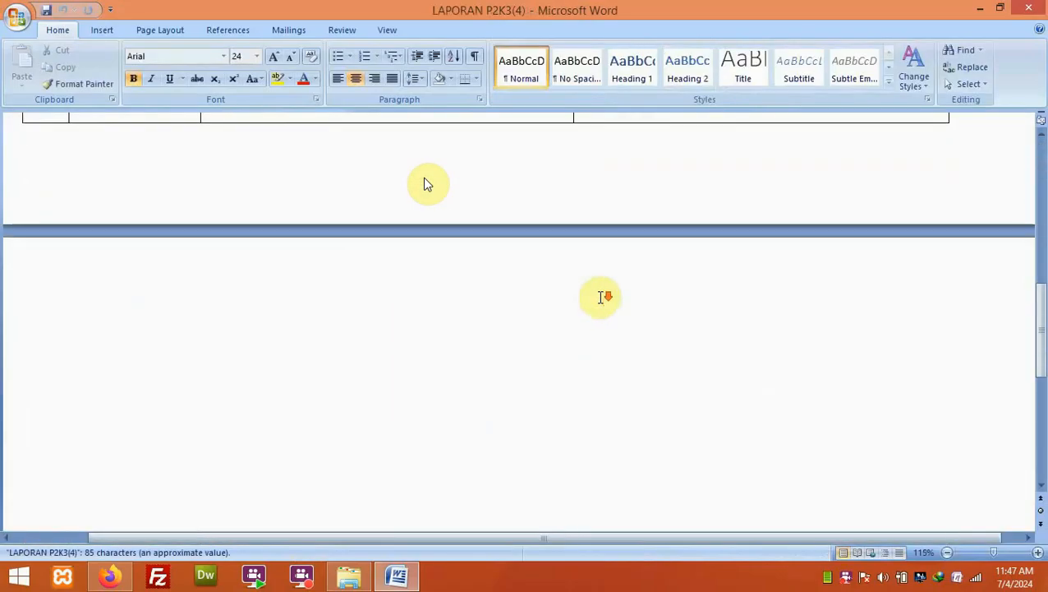
scroll(604, 296, up, 10)
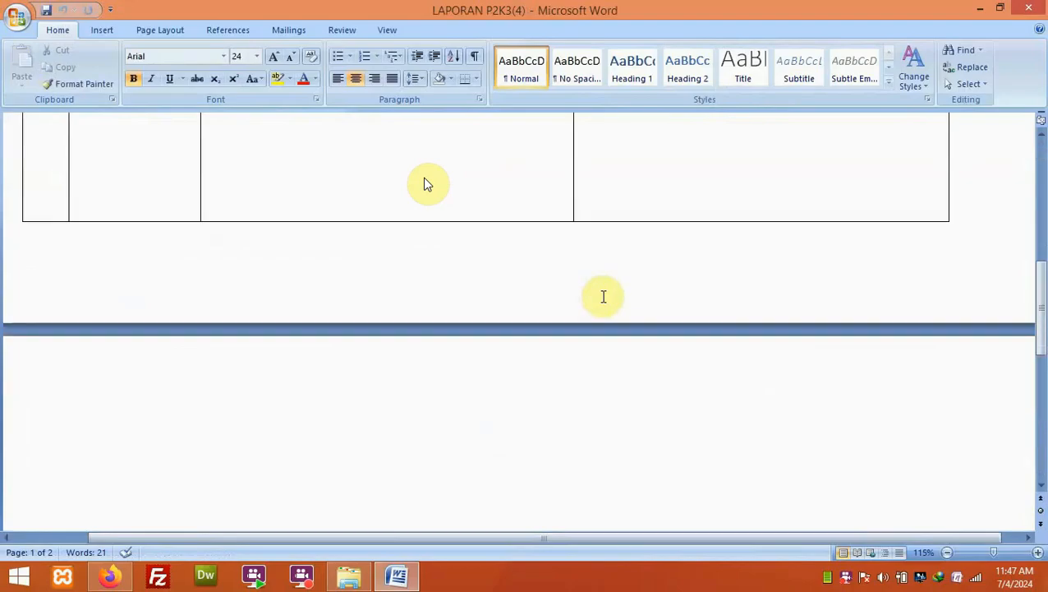
scroll(606, 296, up, 3)
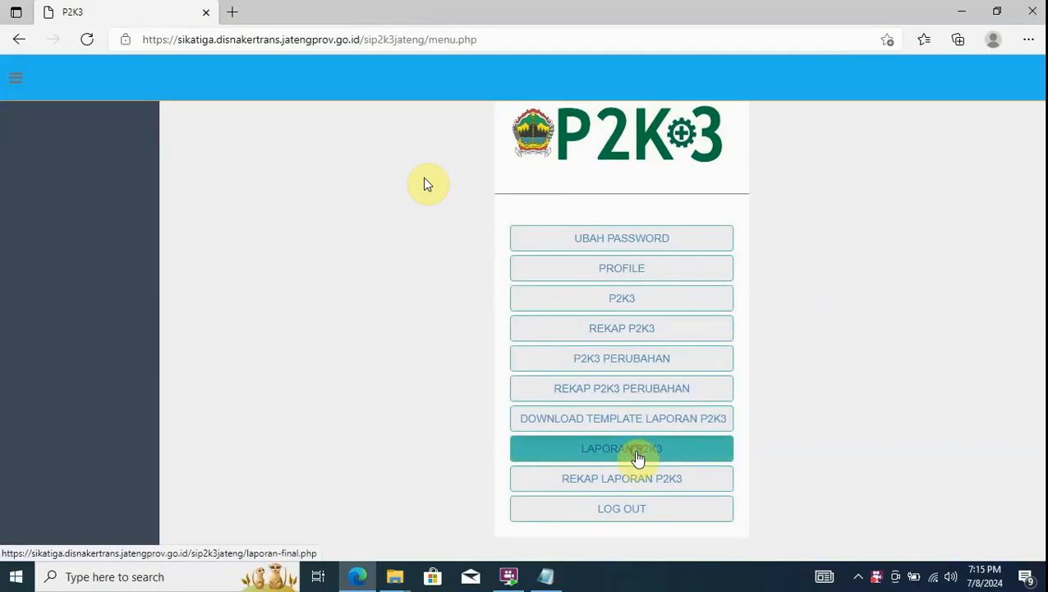
- Fill the LAPORAN P2K3 form with Triwulan II, Tanggal SK the 8th, and Tahun 2024
click(639, 456)
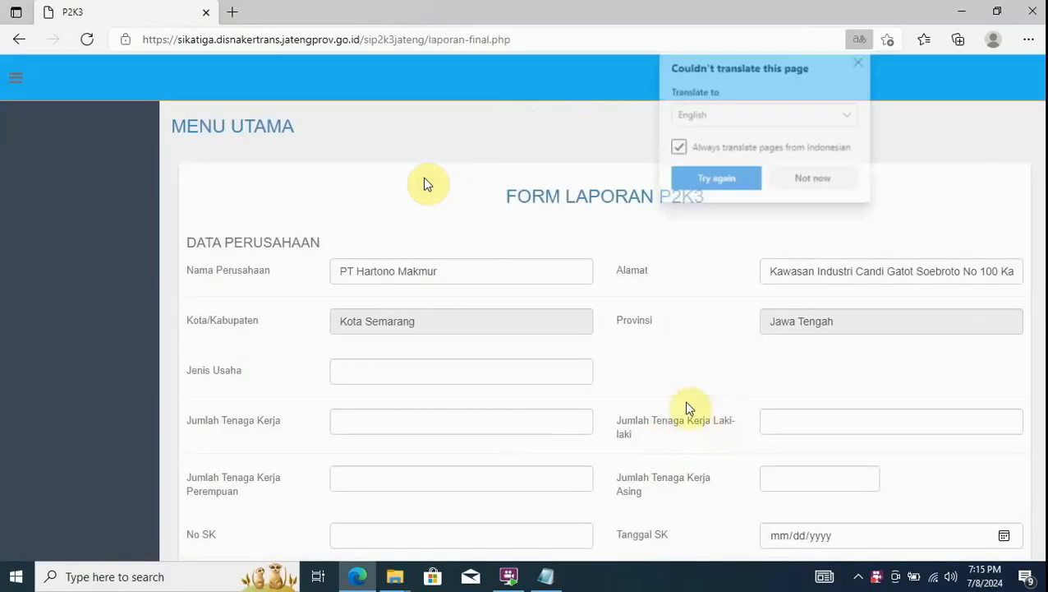
click(810, 179)
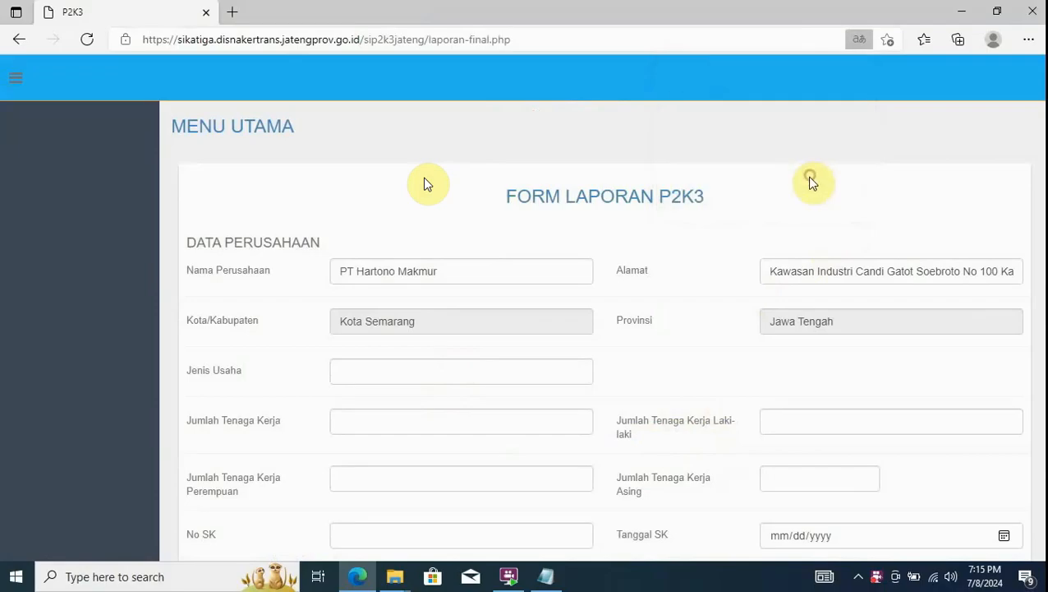
click(518, 374)
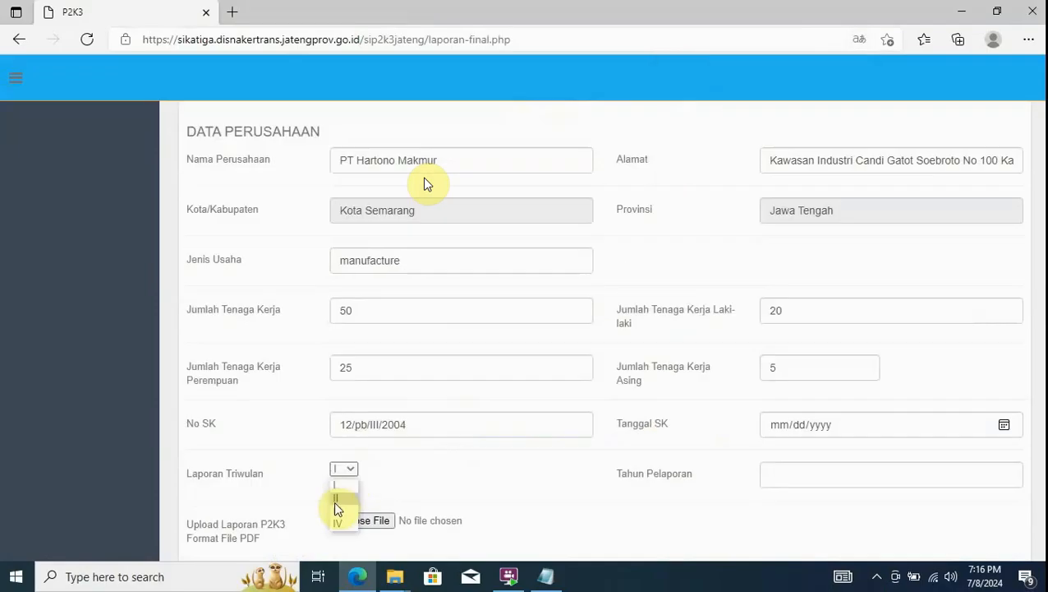
click(334, 500)
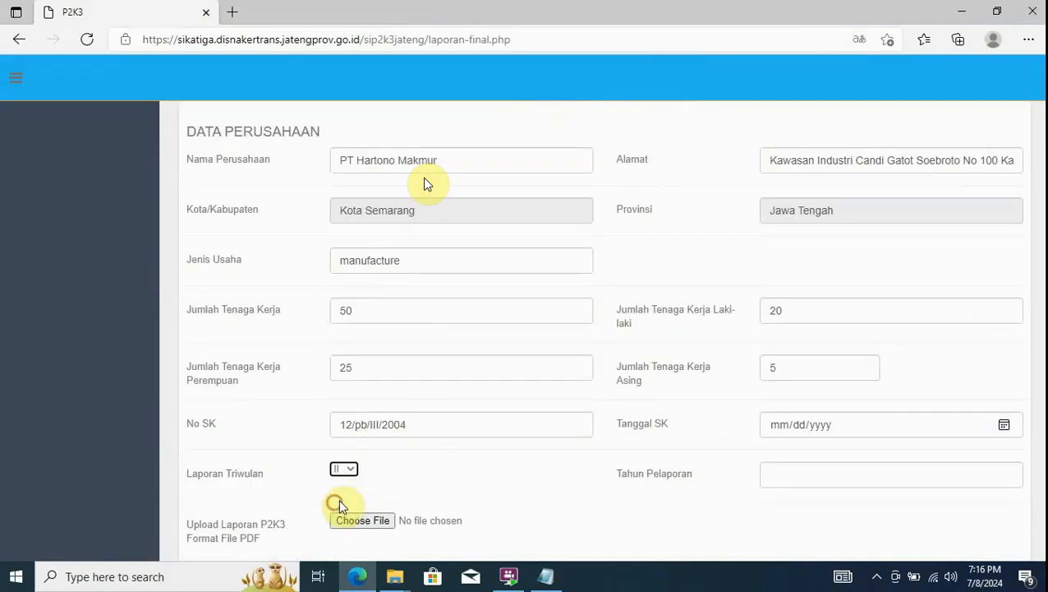
click(1008, 427)
click(800, 286)
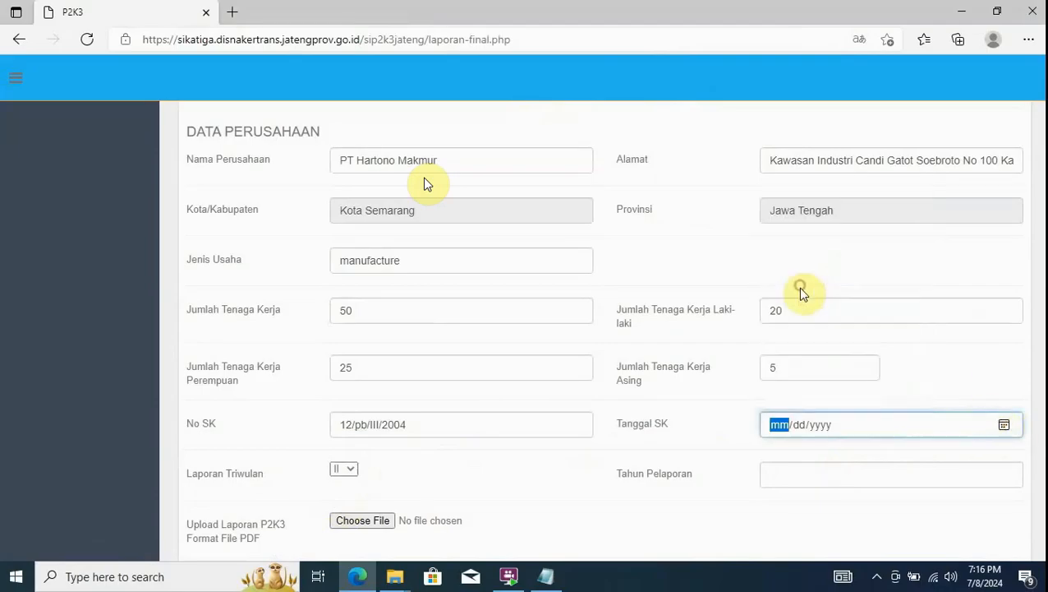
click(789, 473)
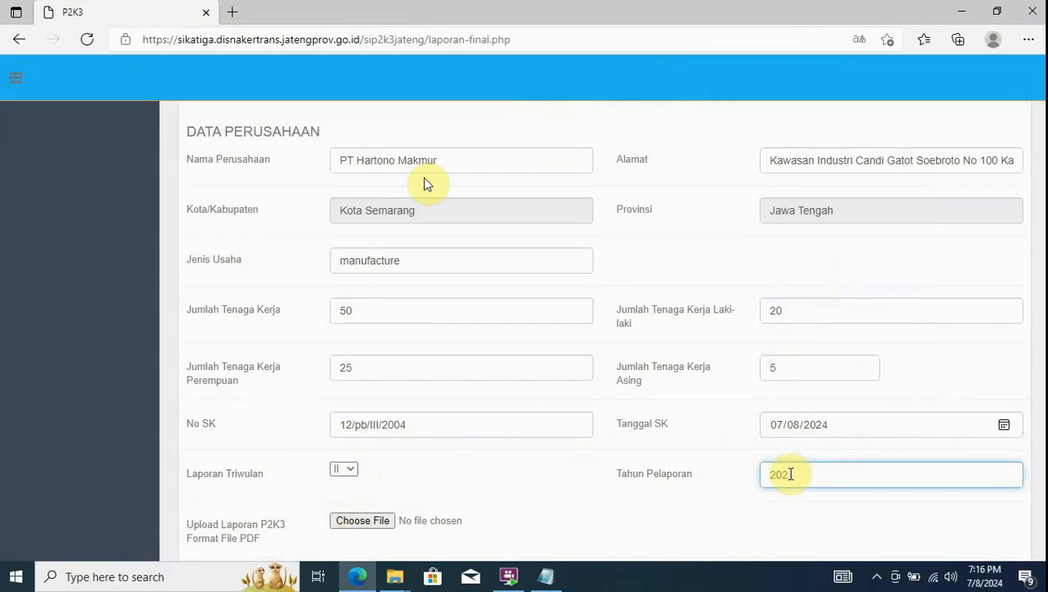
text(2024)
scroll(790, 468, down, 1)
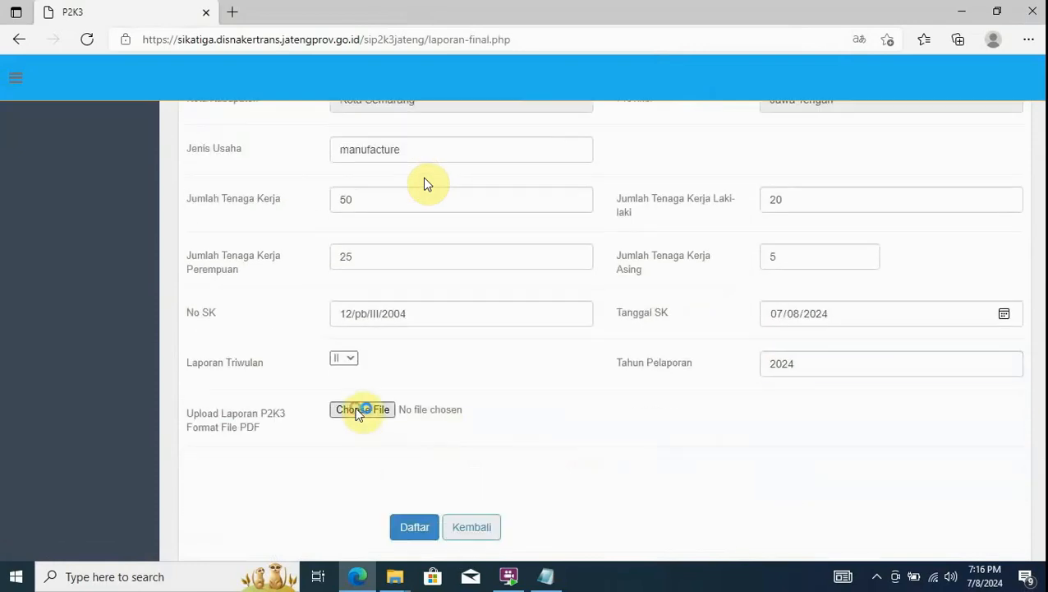
- Attach laporanp2k3.pdf from Downloads and submit the report with Daftar
click(359, 411)
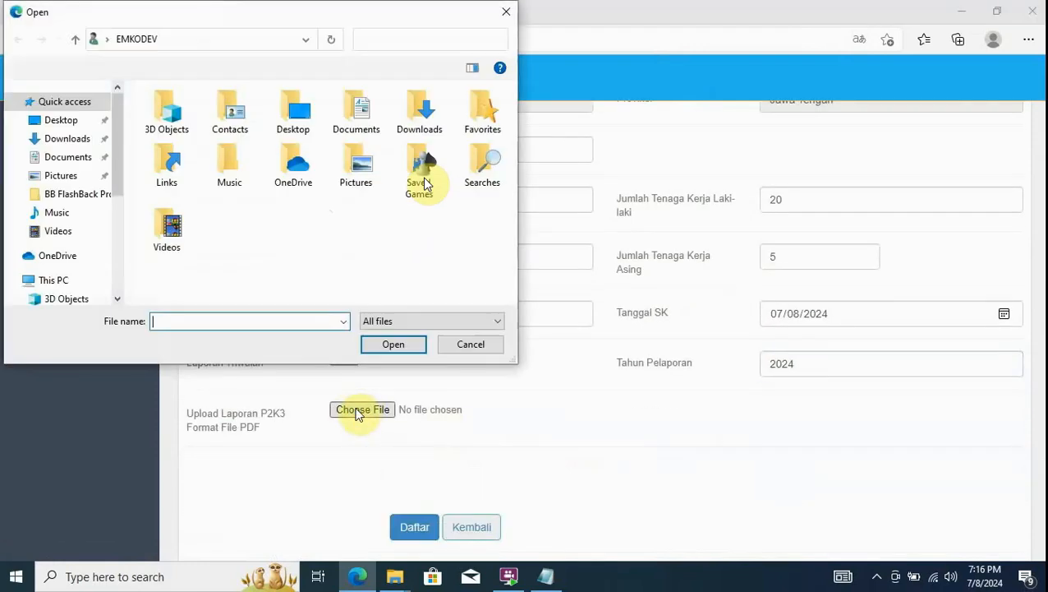
click(62, 139)
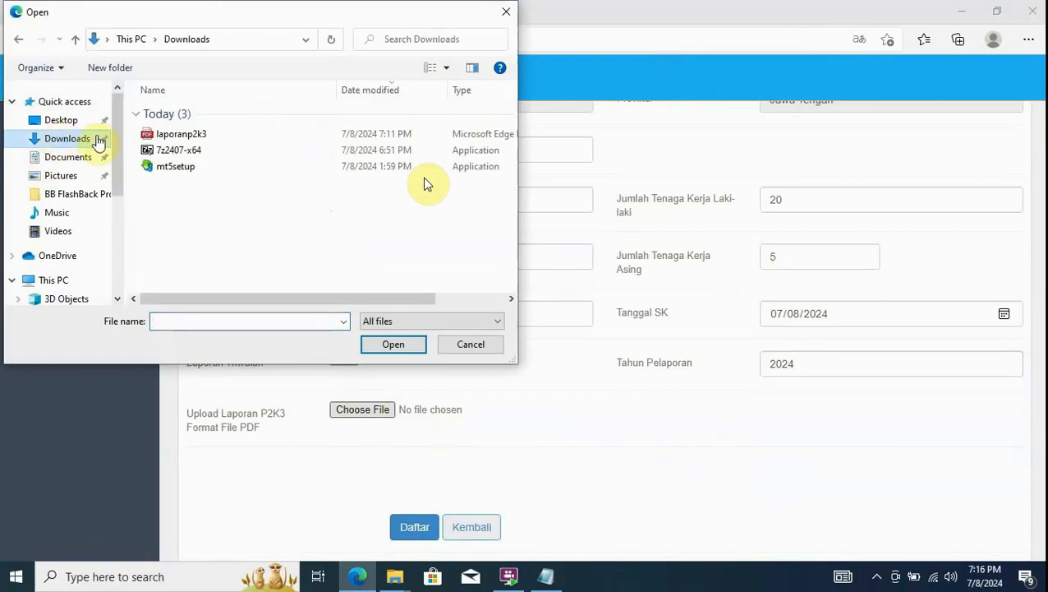
double_click(182, 136)
click(413, 525)
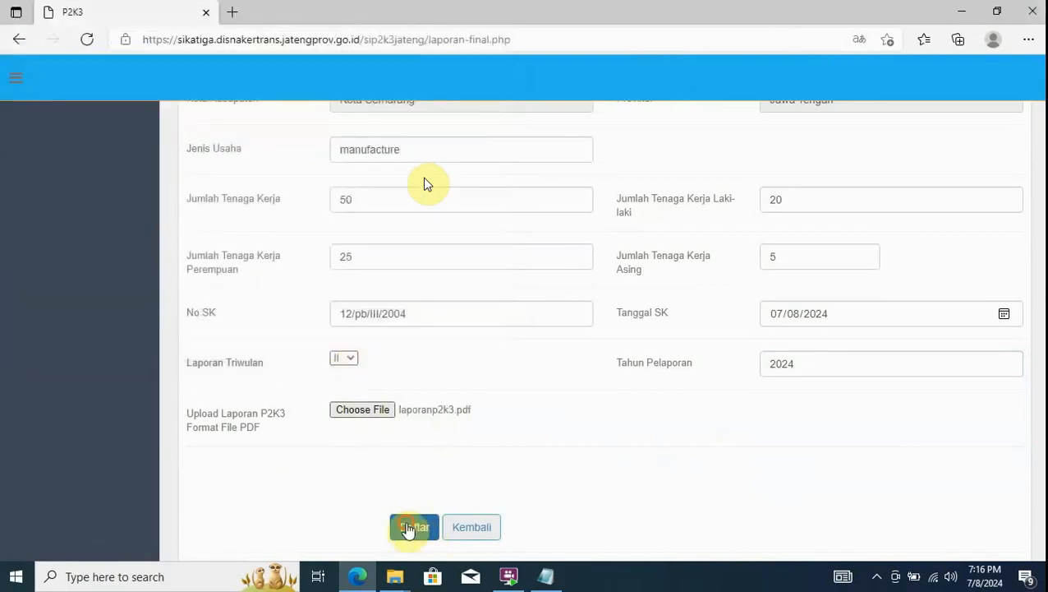
scroll(554, 472, up, 2)
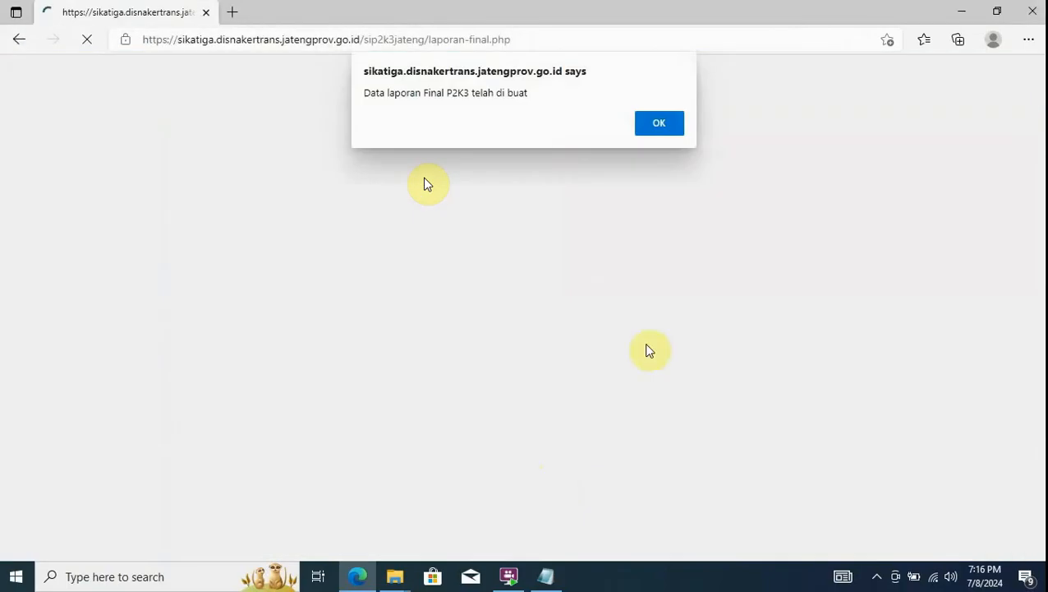
- Confirm the report-created alert and open REKAP LAPORAN P2K3 from MENU UTAMA
click(657, 122)
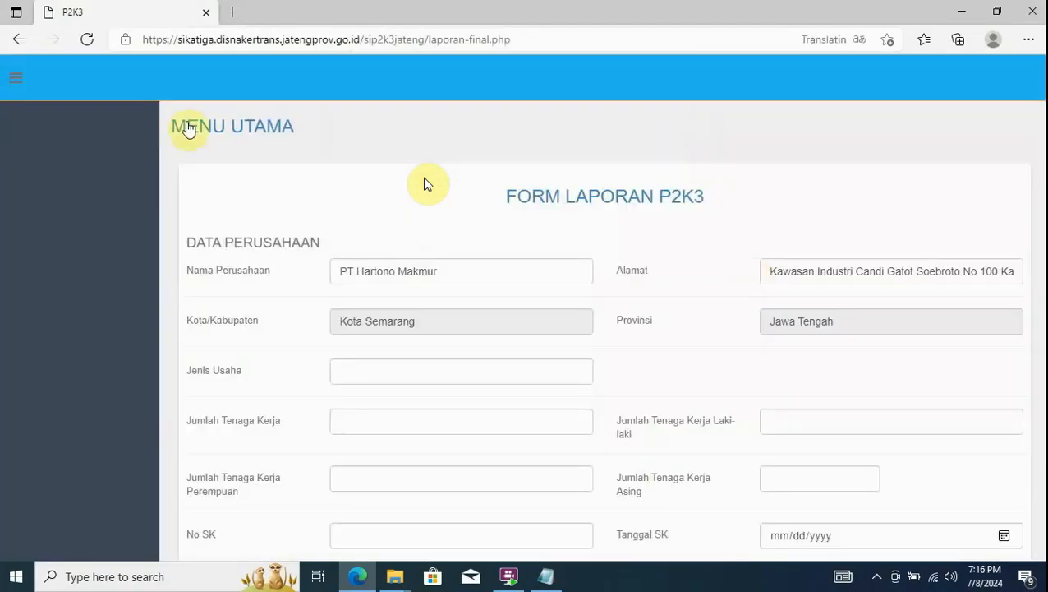
click(235, 129)
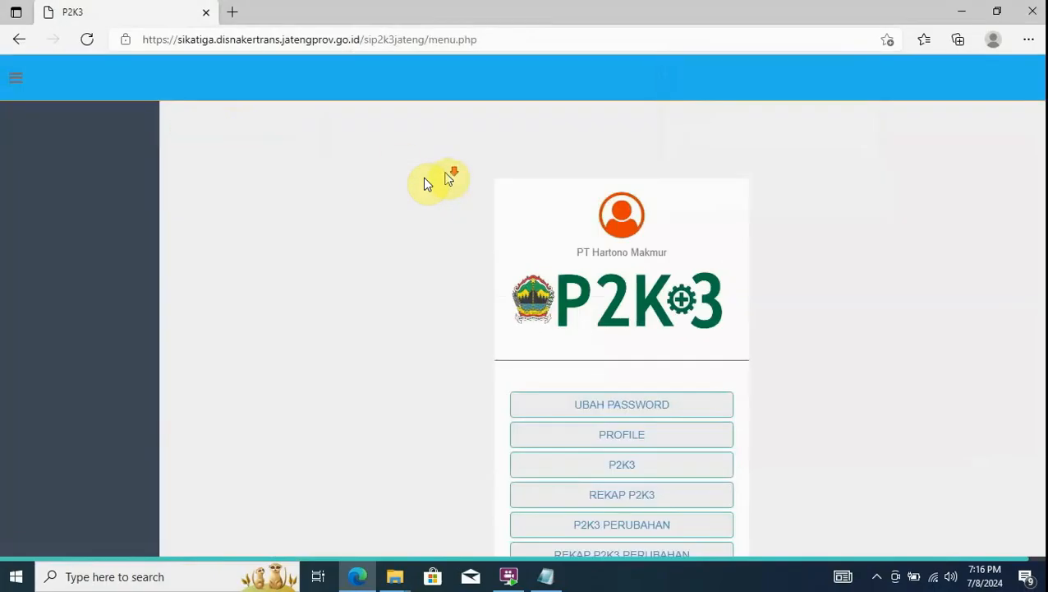
scroll(505, 237, down, 3)
click(636, 424)
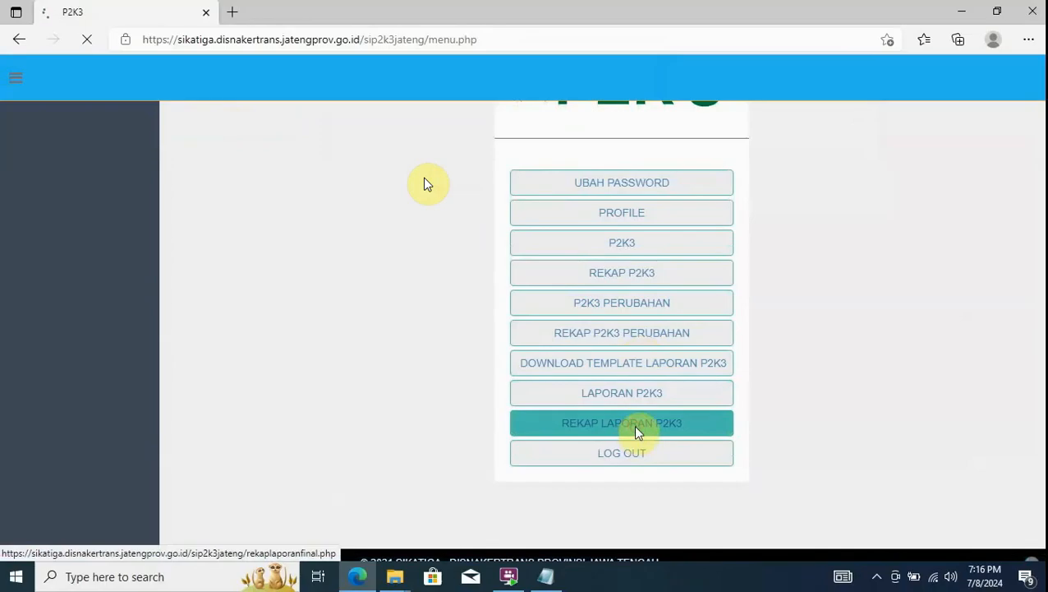
- Open PT Hartono Makmur's Tanda Terima receipt and set the printer destination to Save as PDF
click(861, 371)
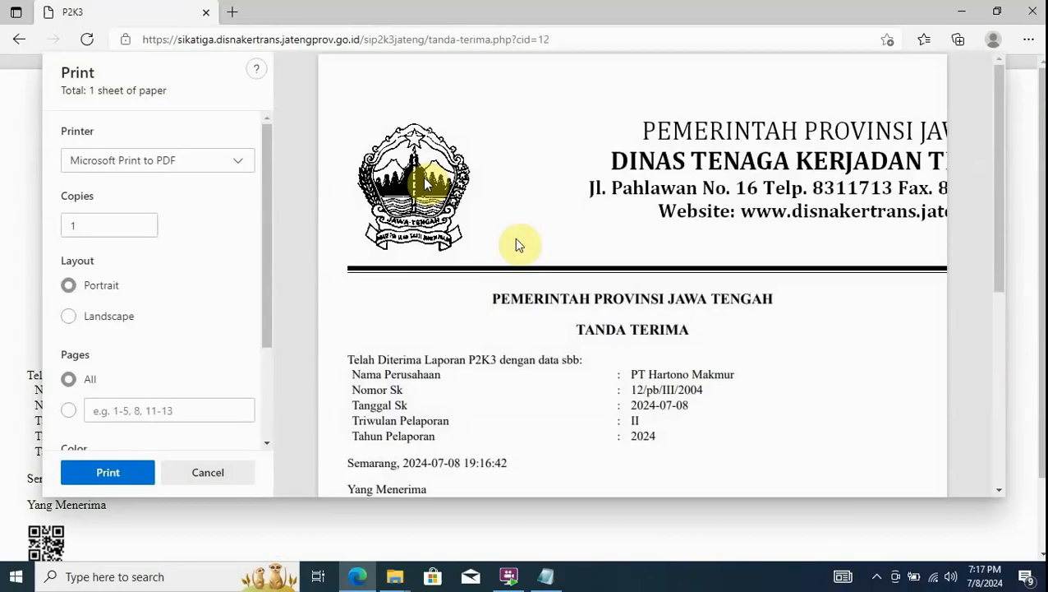
scroll(580, 281, down, 5)
scroll(618, 309, up, 3)
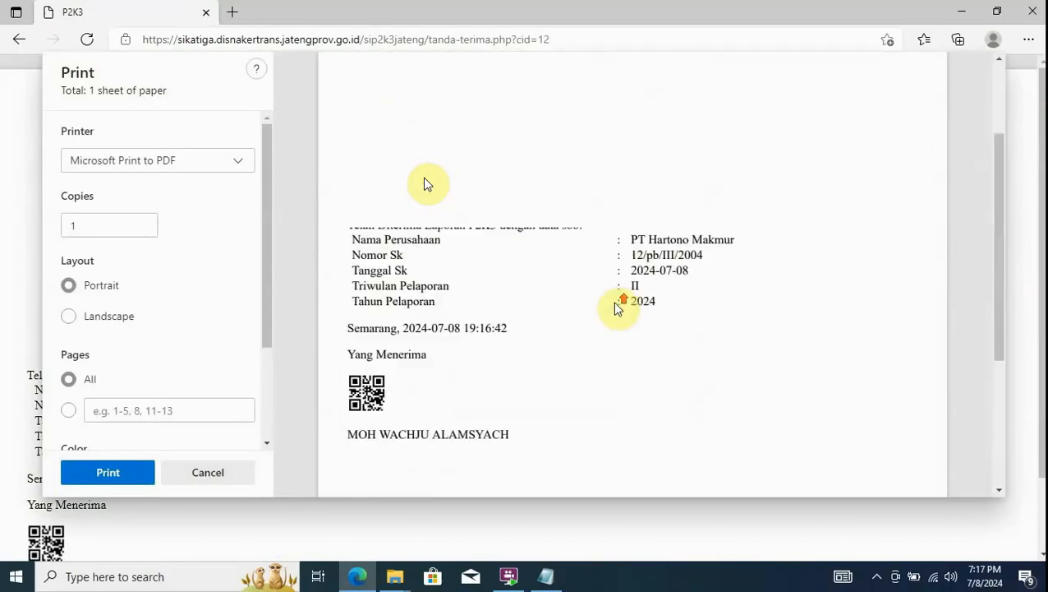
click(234, 167)
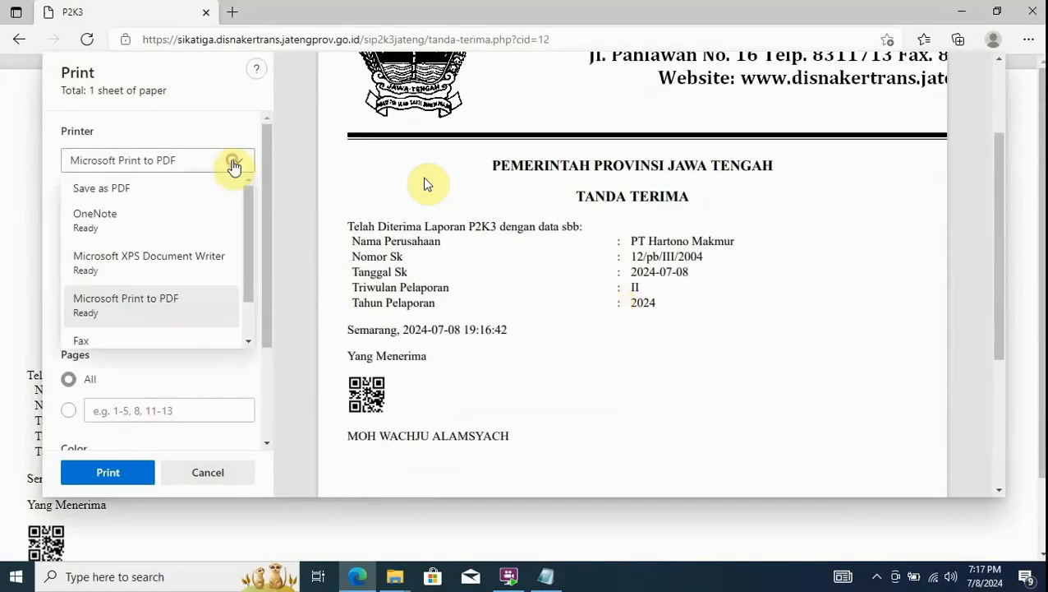
click(235, 167)
click(234, 166)
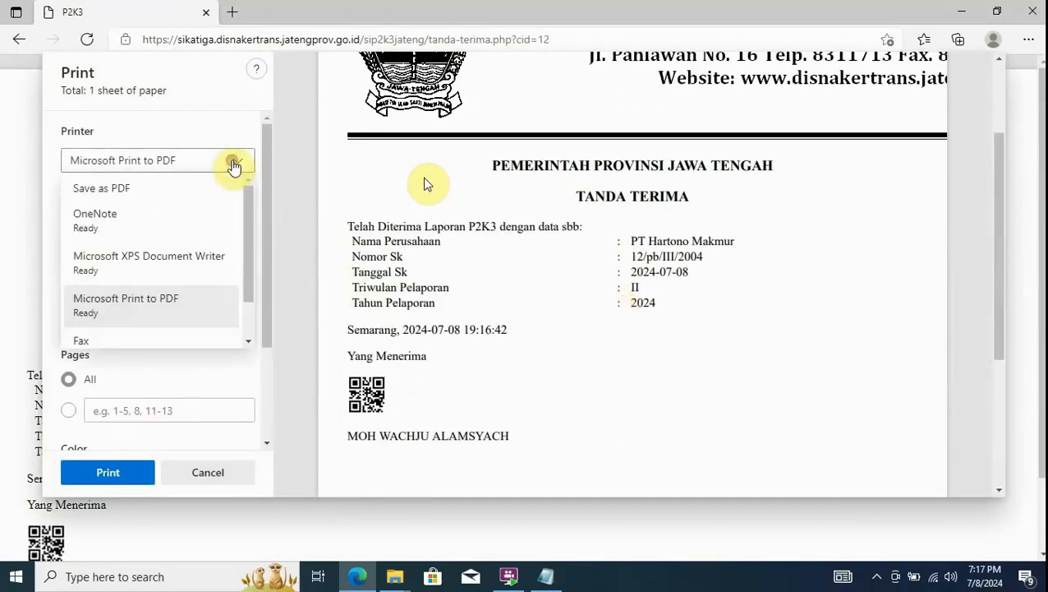
click(111, 193)
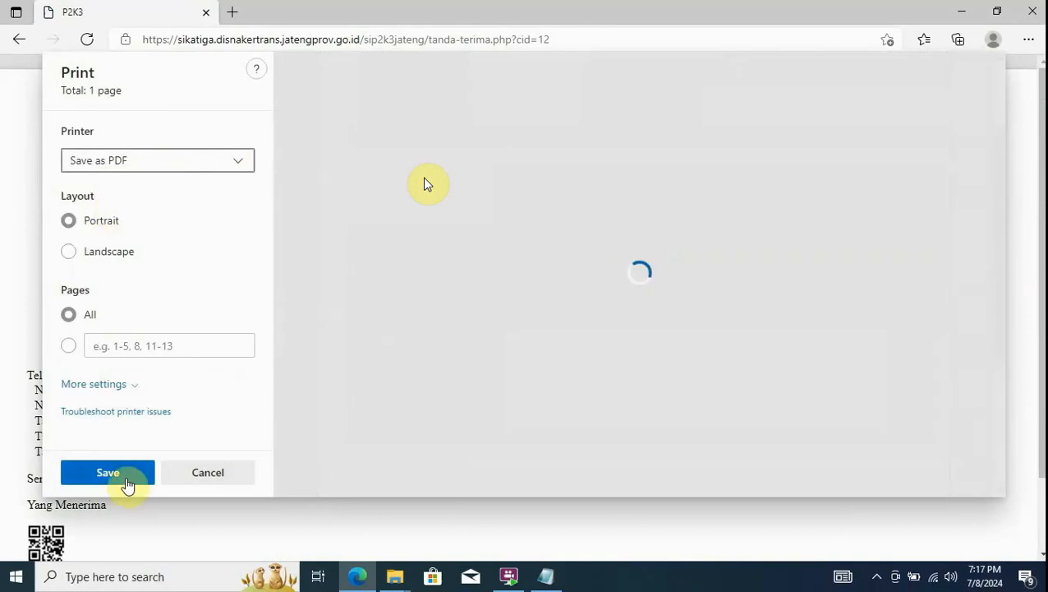
- Save the receipt as P2K3 in Downloads, then return to the report recap
click(127, 483)
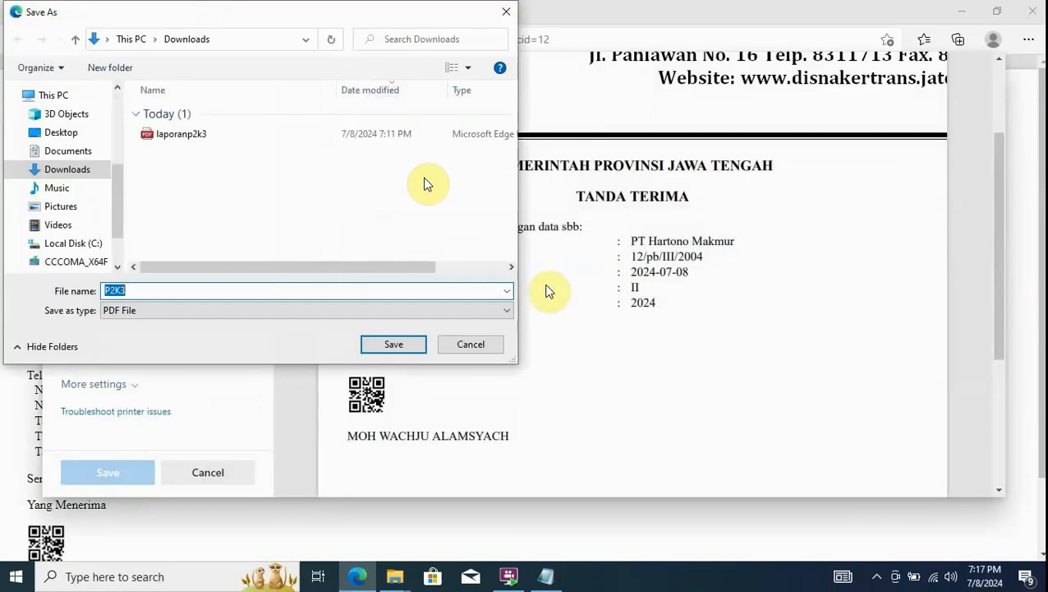
click(389, 345)
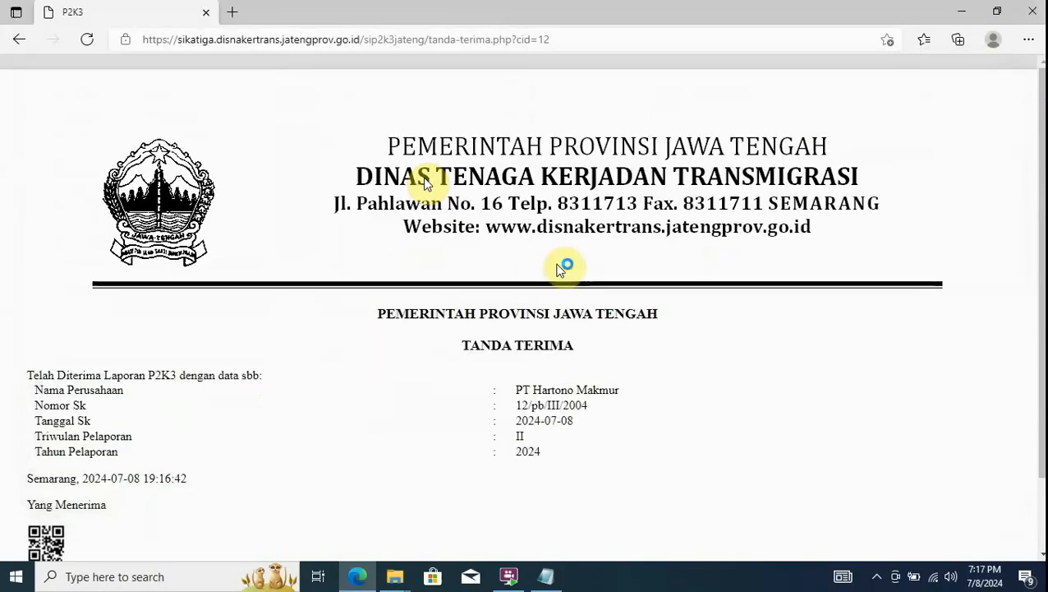
click(18, 45)
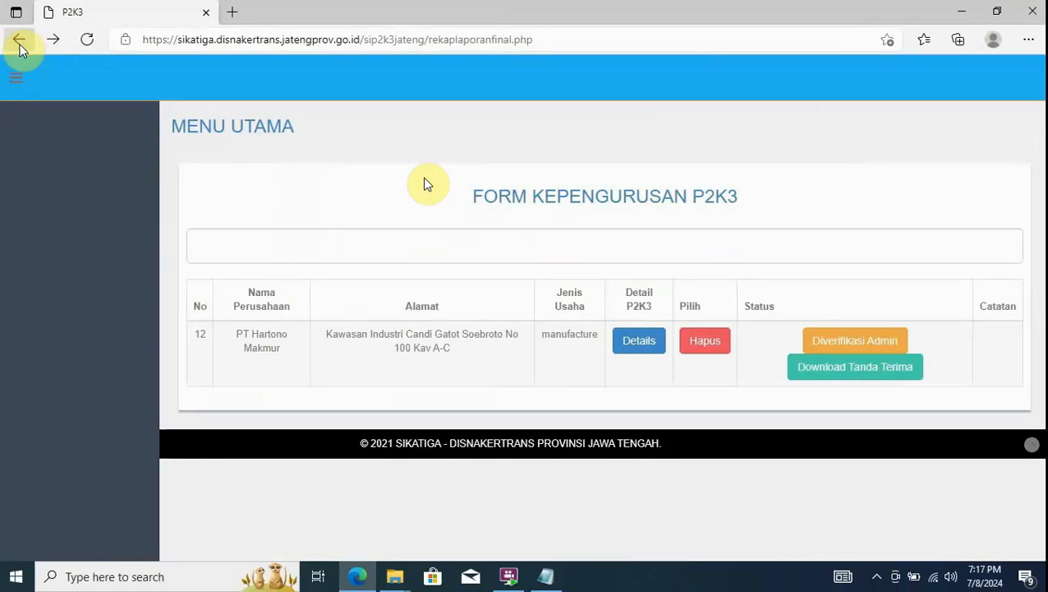
- Go from Rekap Laporan to MENU UTAMA and scroll down through the member menu
click(223, 135)
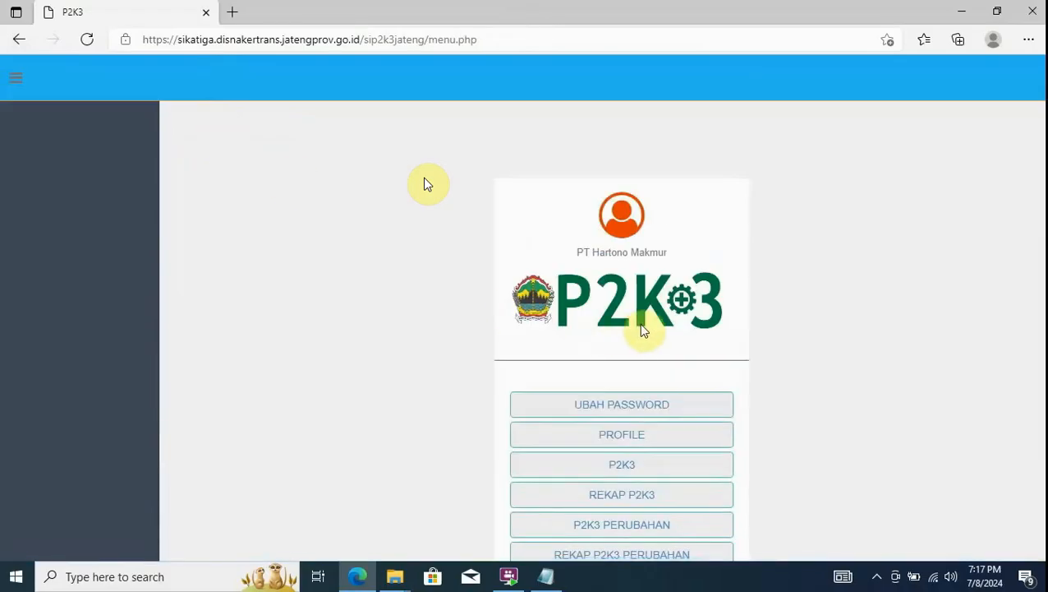
scroll(643, 329, down, 2)
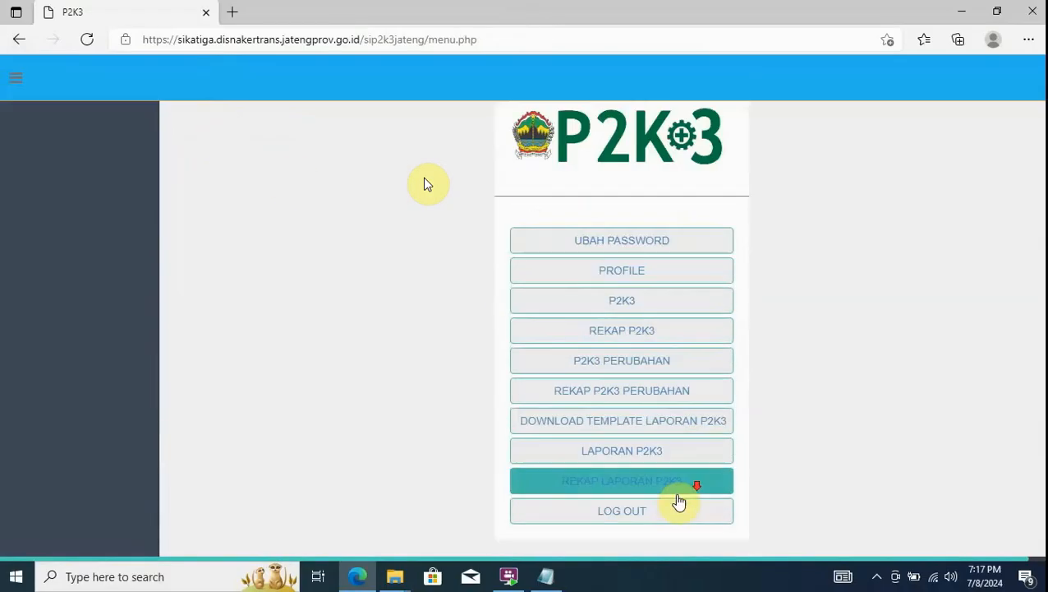
scroll(679, 501, down, 1)
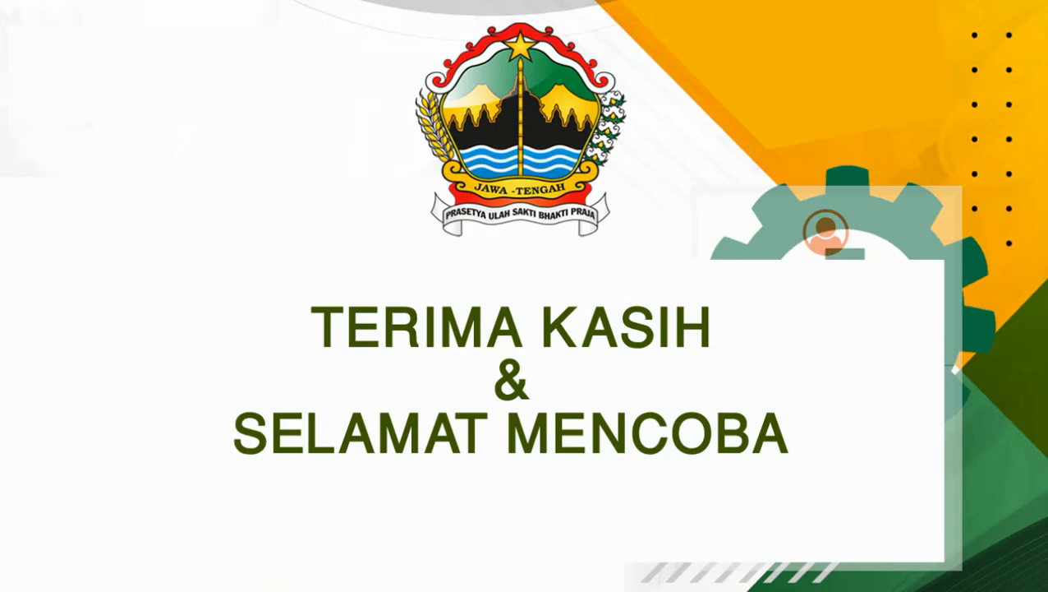